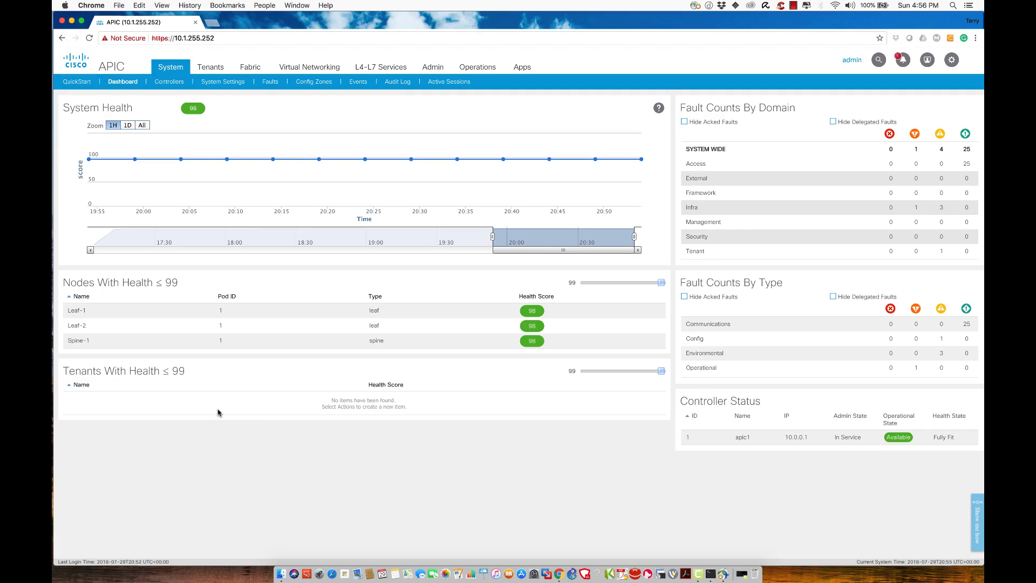
Step: Set the dashboard's Tenants With Health filter to 100, listing common, infra and mgmt at health 100
{"action": "left_click", "coordinate": [669, 374]}
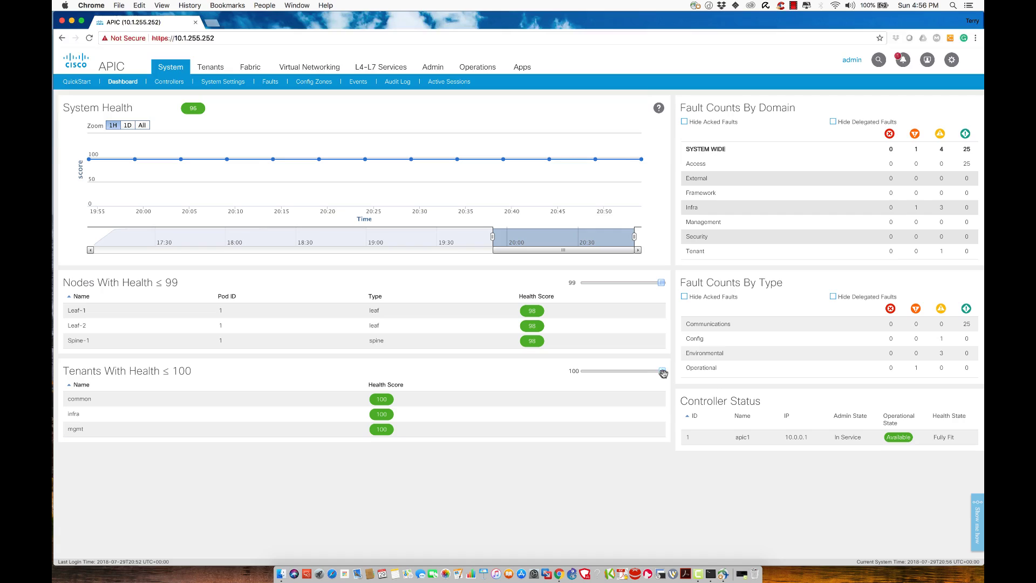
{"action": "left_click_drag", "start_coordinate": [662, 372], "coordinate": [641, 373]}
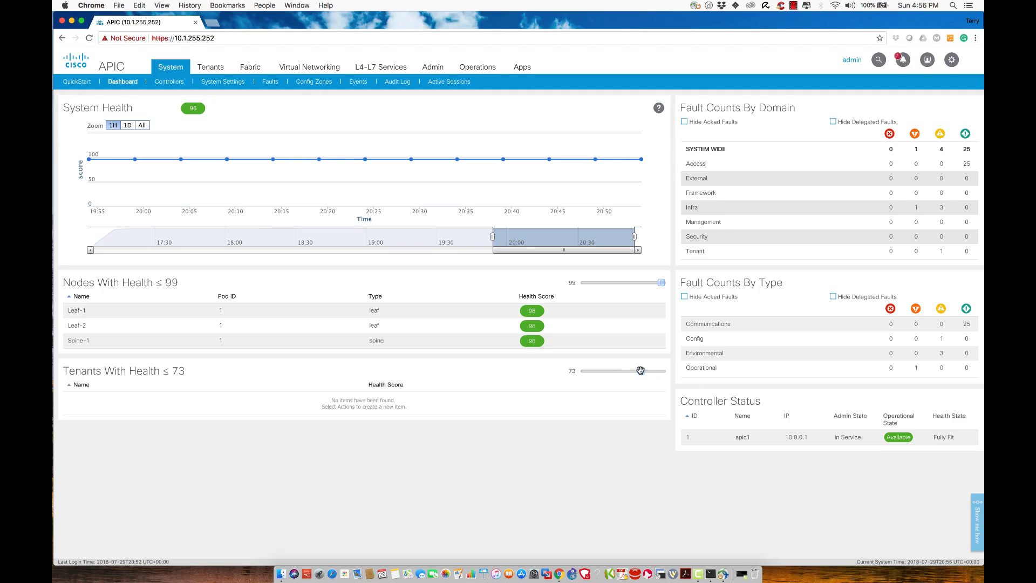
{"action": "left_click_drag", "start_coordinate": [642, 369], "coordinate": [671, 374]}
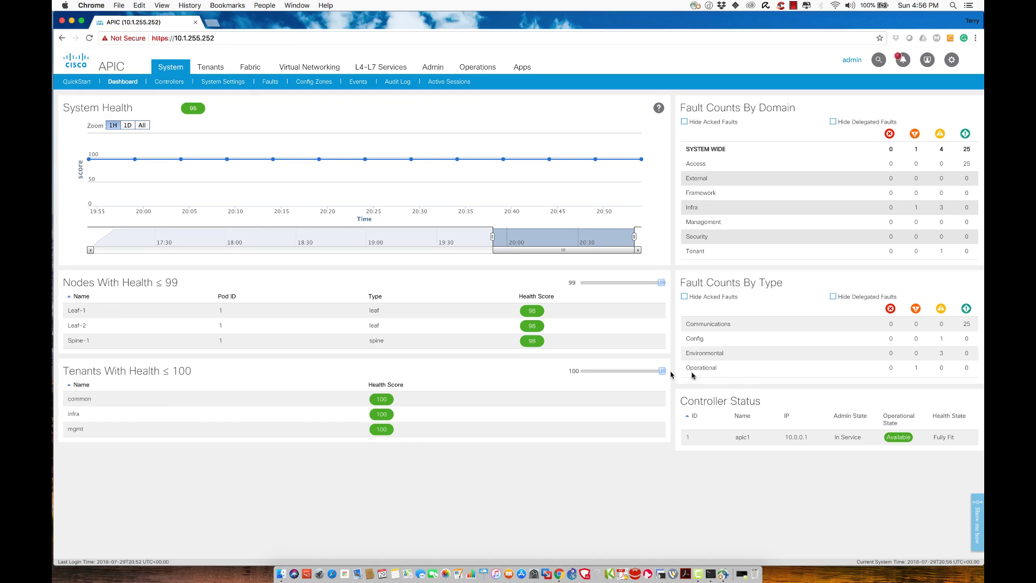
Step: In Terminal, SSH to the APIC controller at 10.1.255.252, log in, and run 'show switch'
{"action": "left_click", "coordinate": [717, 572]}
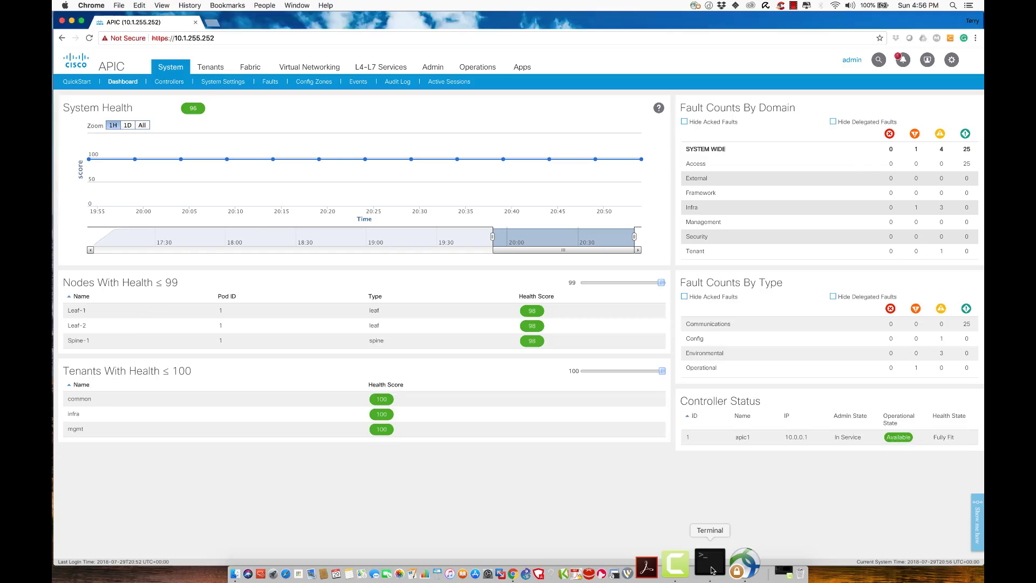
{"action": "left_click_drag", "start_coordinate": [418, 301], "coordinate": [398, 161]}
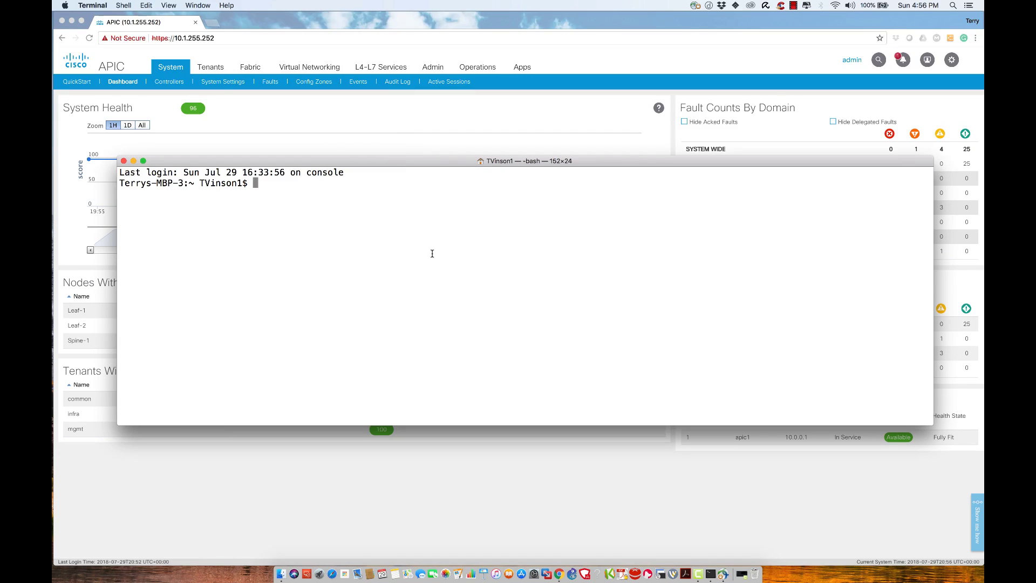
{"action": "key", "text": "super+v"}
{"action": "key", "text": "Return"}
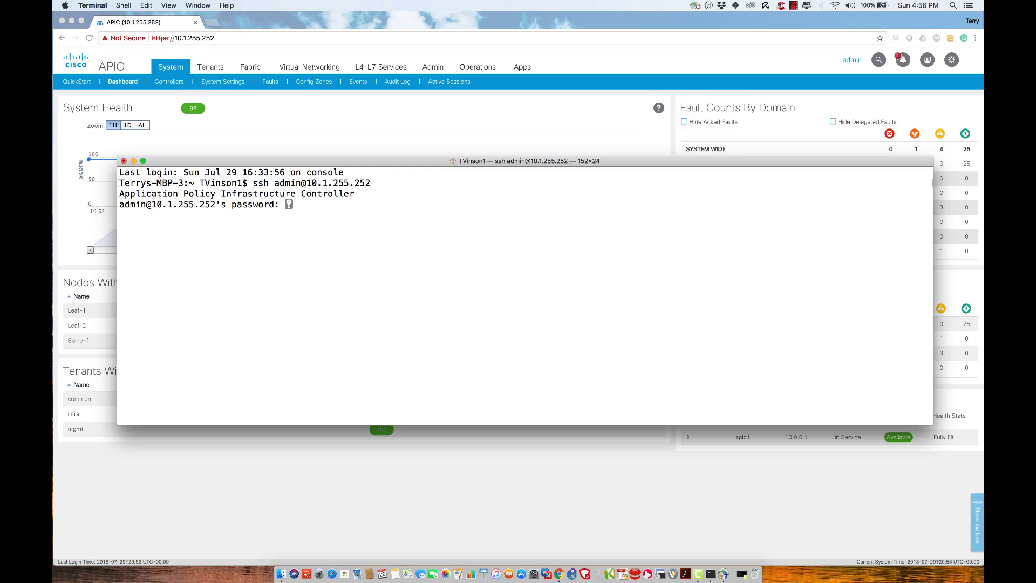
{"action": "key", "text": "Return"}
{"action": "key", "text": "Return"}
{"action": "key", "text": "Return"}
{"action": "key", "text": "Return"}
{"action": "key", "text": "Return"}
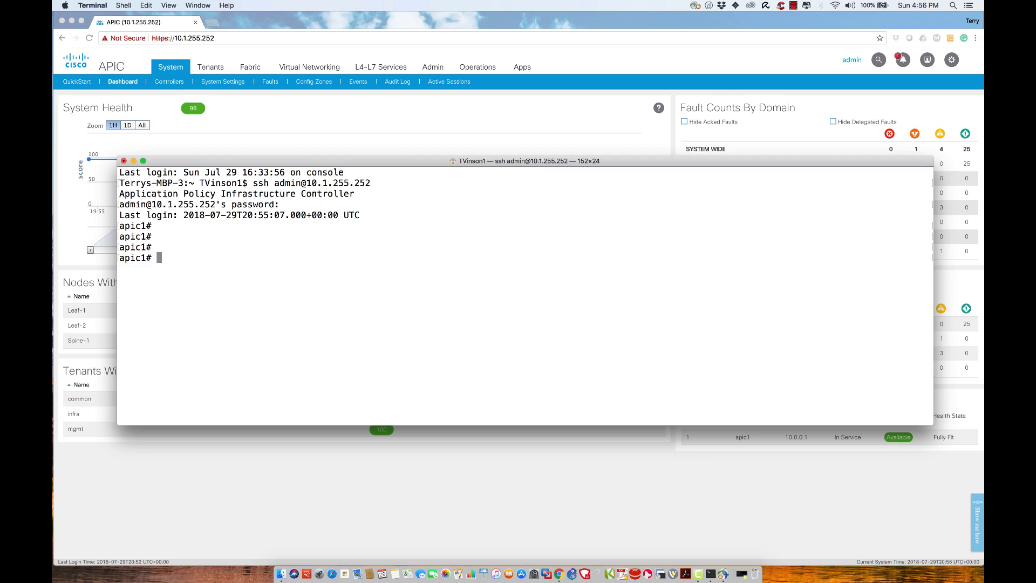
{"action": "type", "text": "show switch"}
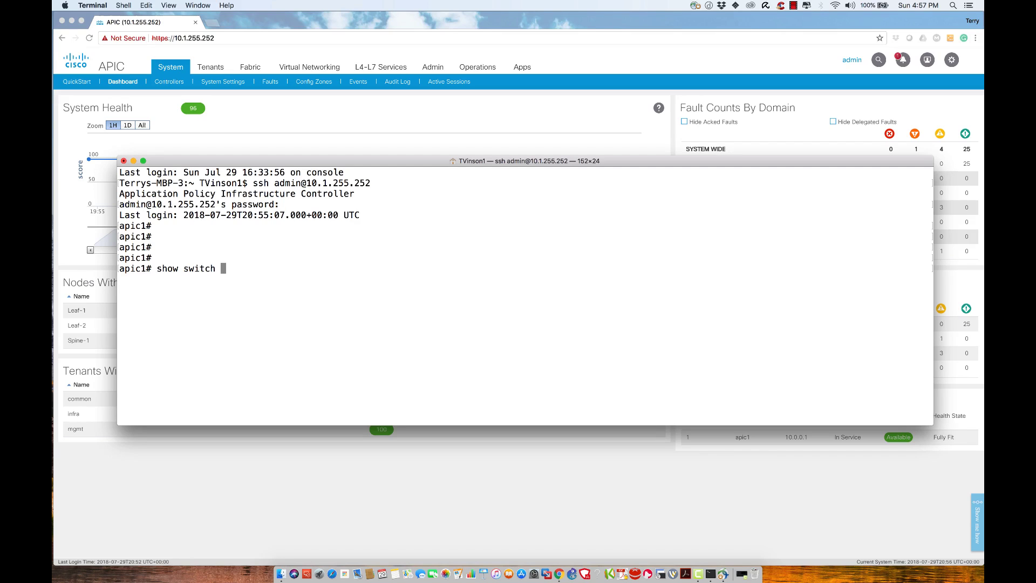
{"action": "key", "text": "Return"}
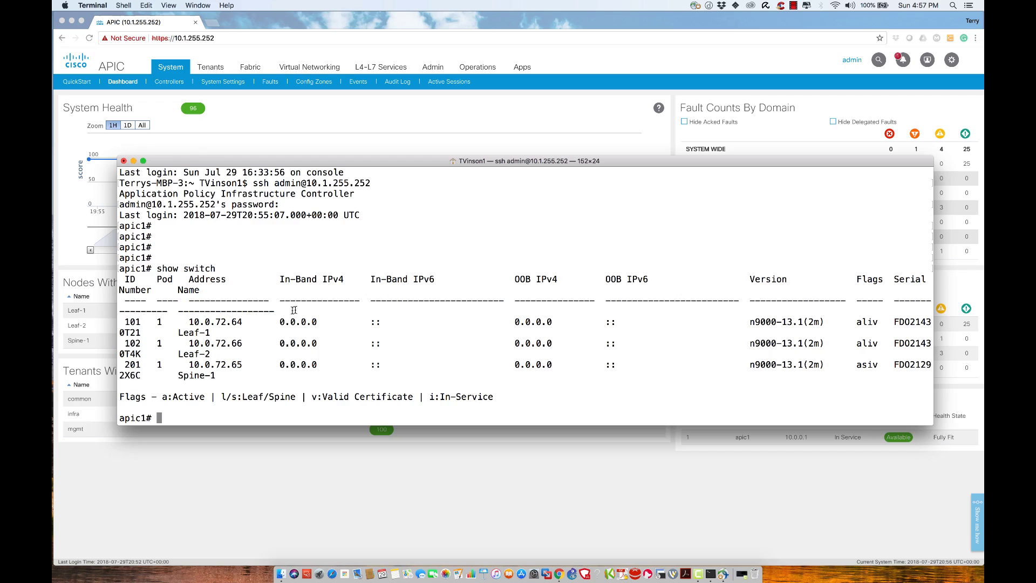
Step: Resize the terminal window and rerun 'show switch' so the switch table rows fit on screen
{"action": "left_click_drag", "start_coordinate": [118, 298], "coordinate": [59, 296]}
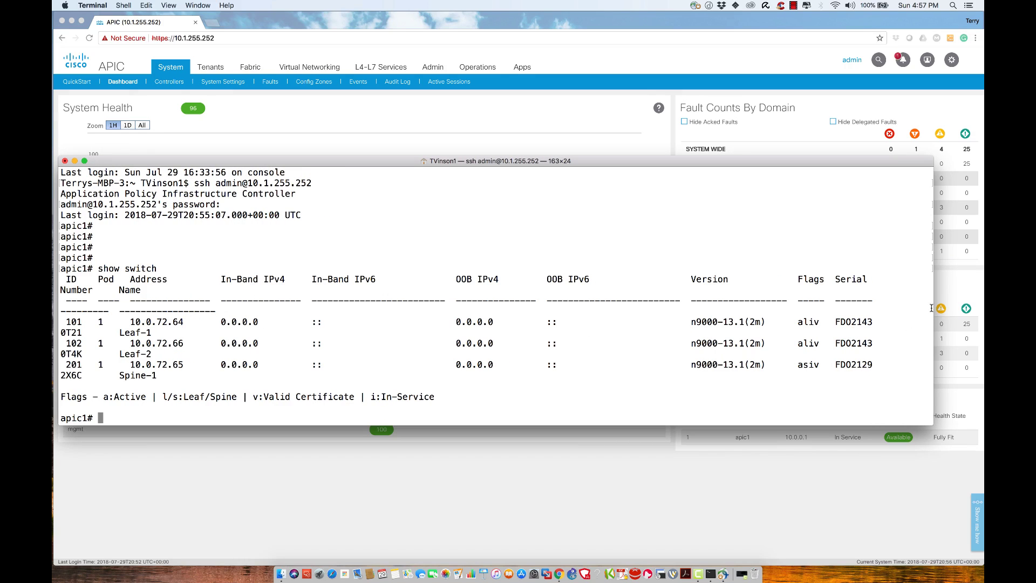
{"action": "left_click_drag", "start_coordinate": [934, 300], "coordinate": [977, 301]}
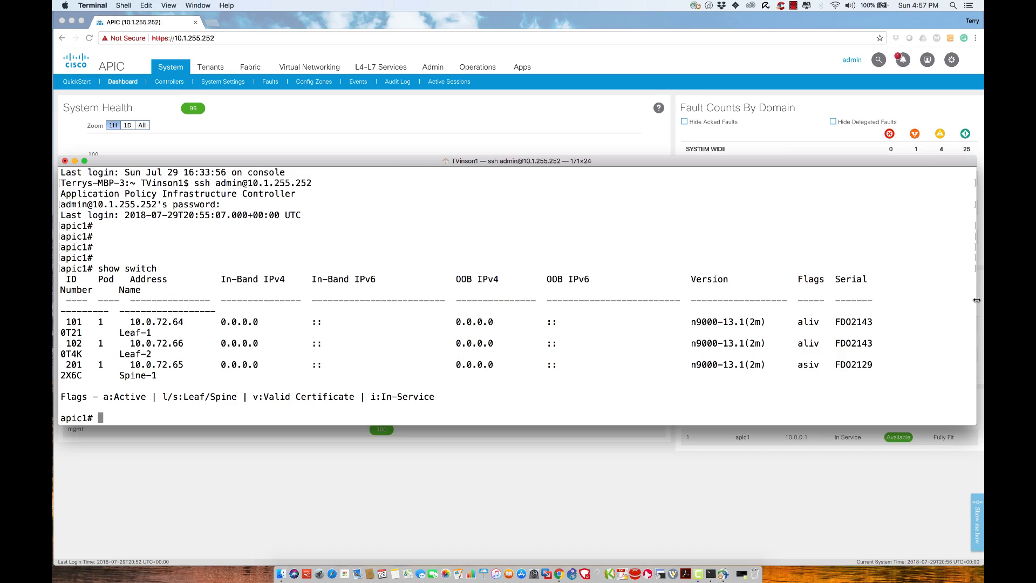
{"action": "key", "text": "super+minus"}
{"action": "key", "text": "super+minus"}
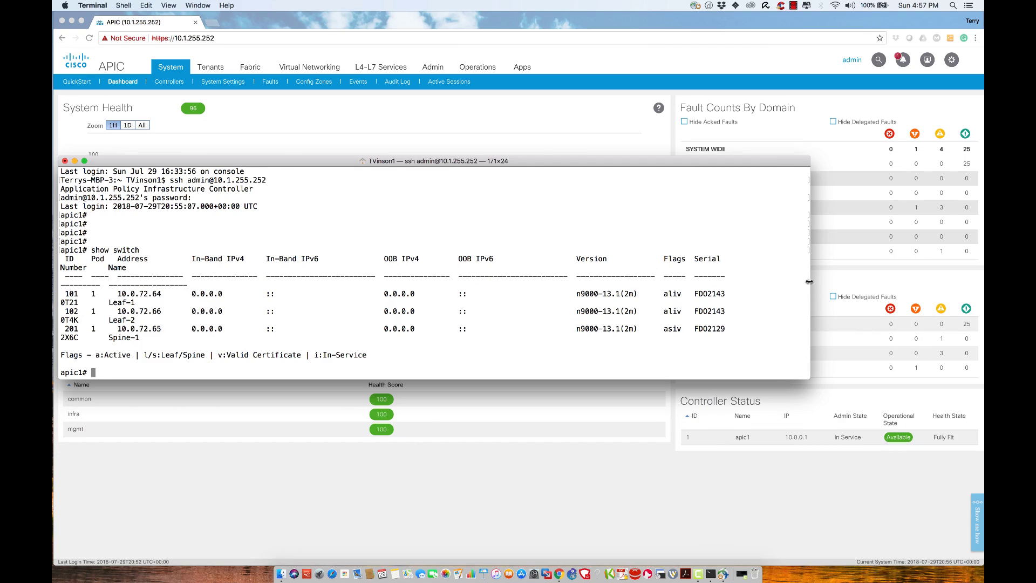
{"action": "left_click_drag", "start_coordinate": [809, 282], "coordinate": [969, 281]}
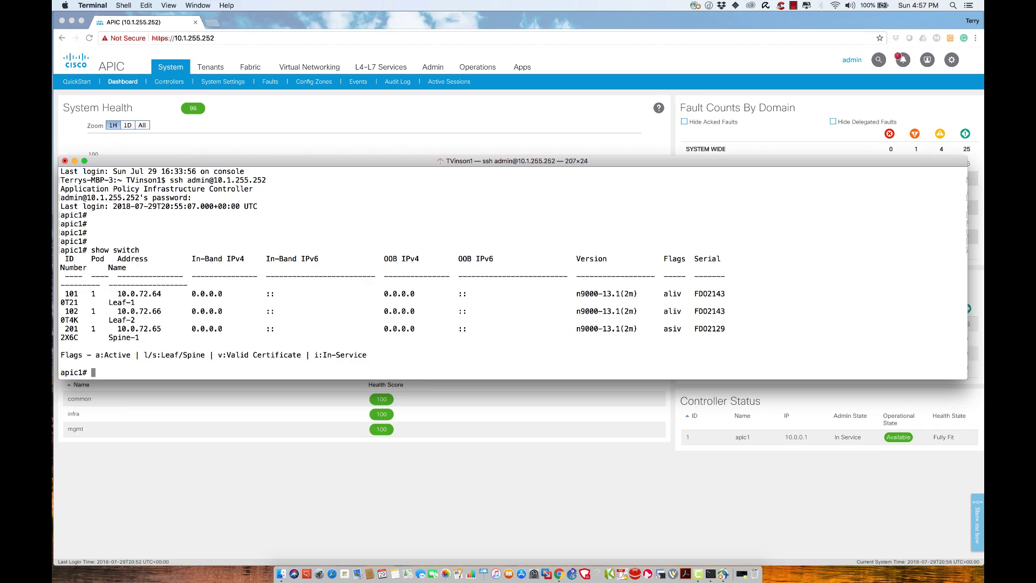
{"action": "key", "text": "Up"}
{"action": "key", "text": "Return"}
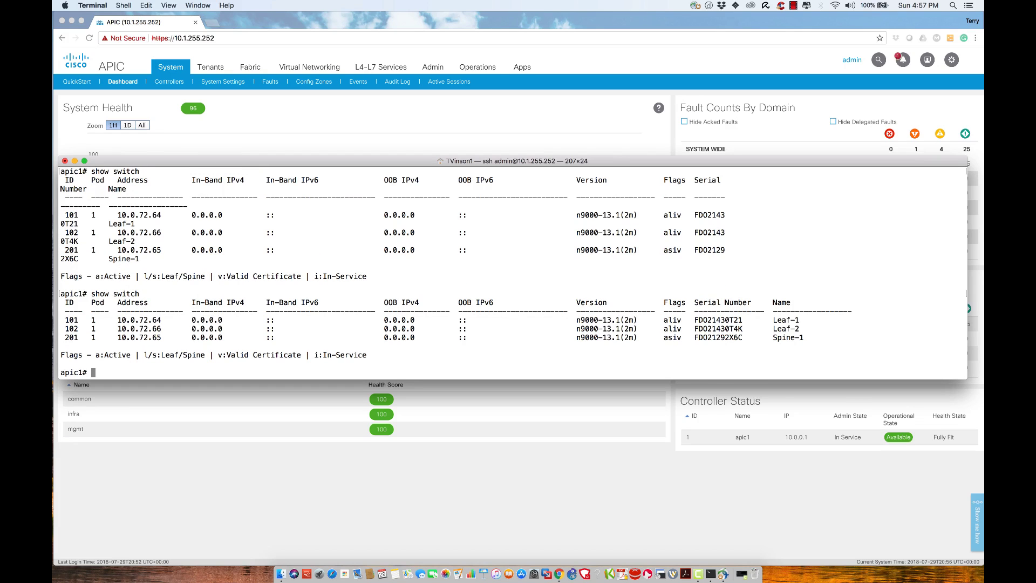
{"action": "key", "text": "super+plus"}
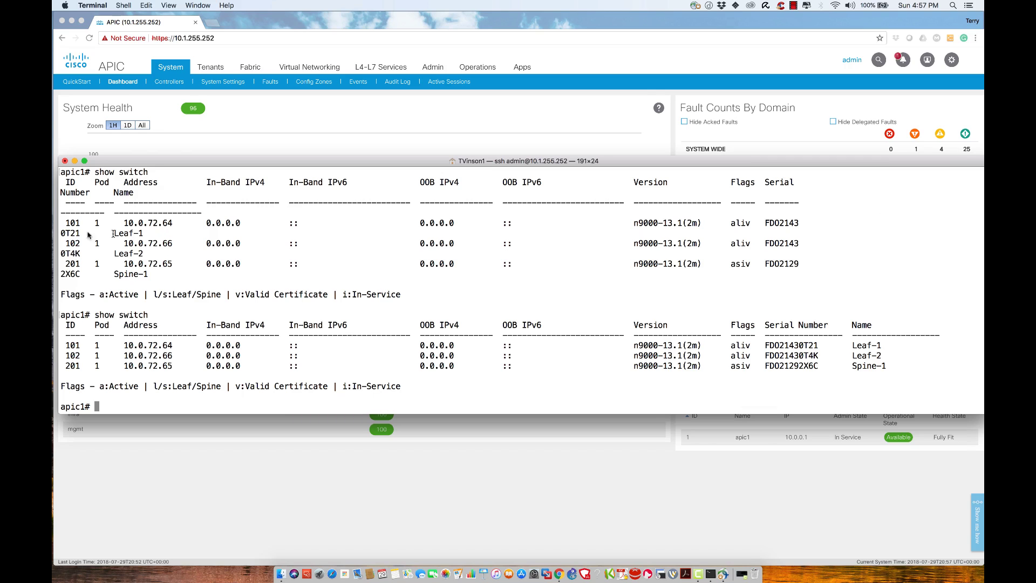
{"action": "left_click_drag", "start_coordinate": [58, 224], "coordinate": [155, 222]}
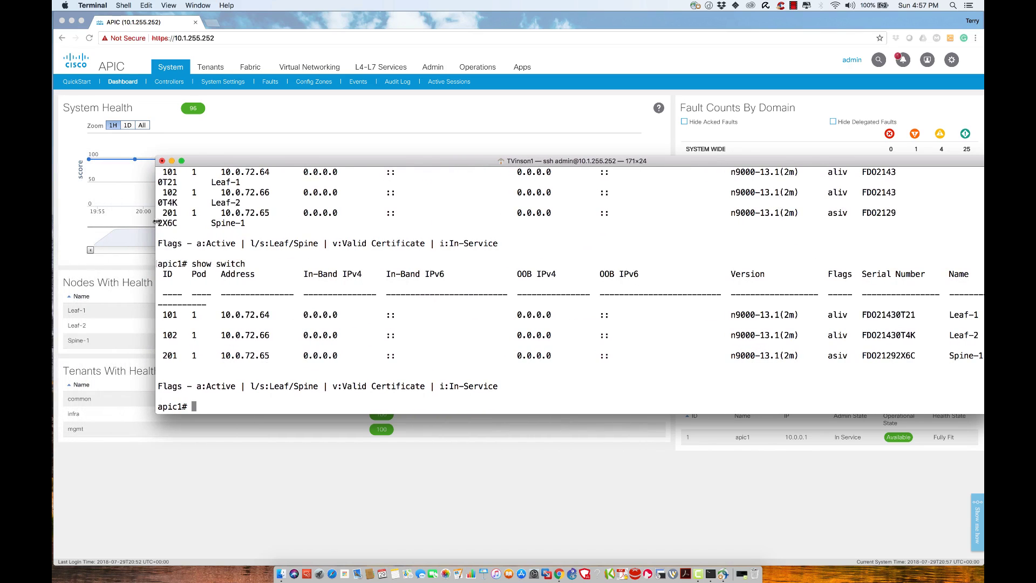
{"action": "left_click_drag", "start_coordinate": [294, 164], "coordinate": [223, 161]}
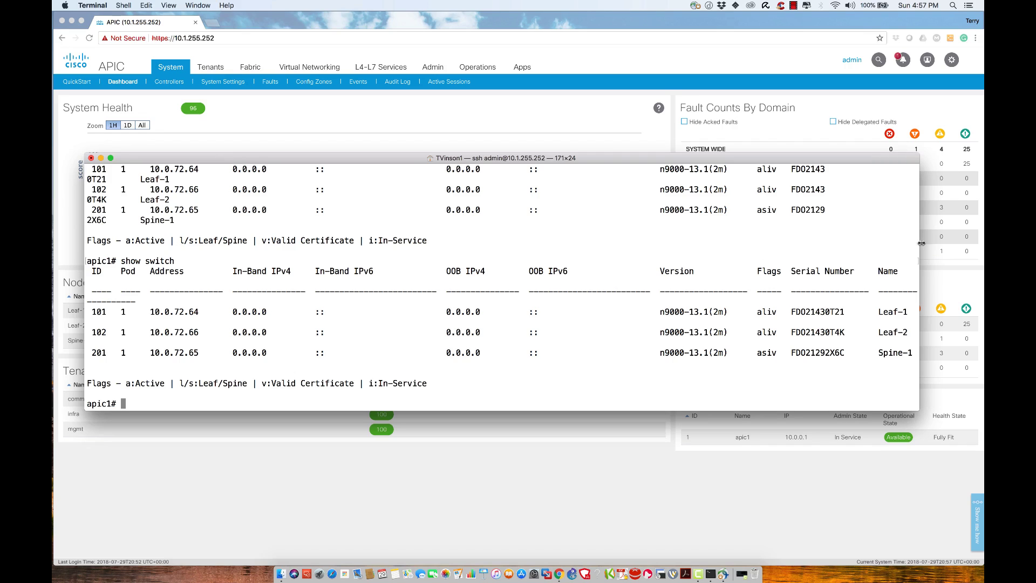
{"action": "left_click_drag", "start_coordinate": [920, 242], "coordinate": [975, 239]}
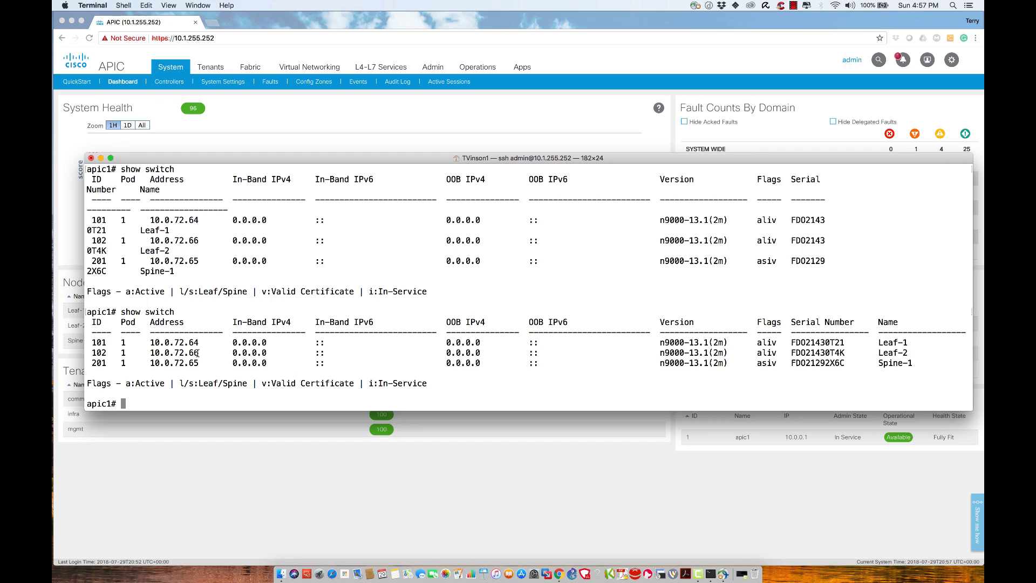
Step: SSH from apic1 to leaf-1, log in, then exit back to the controller prompt
{"action": "type", "text": "ssh 1"}
{"action": "type", "text": "eaf-1"}
{"action": "key", "text": "Return"}
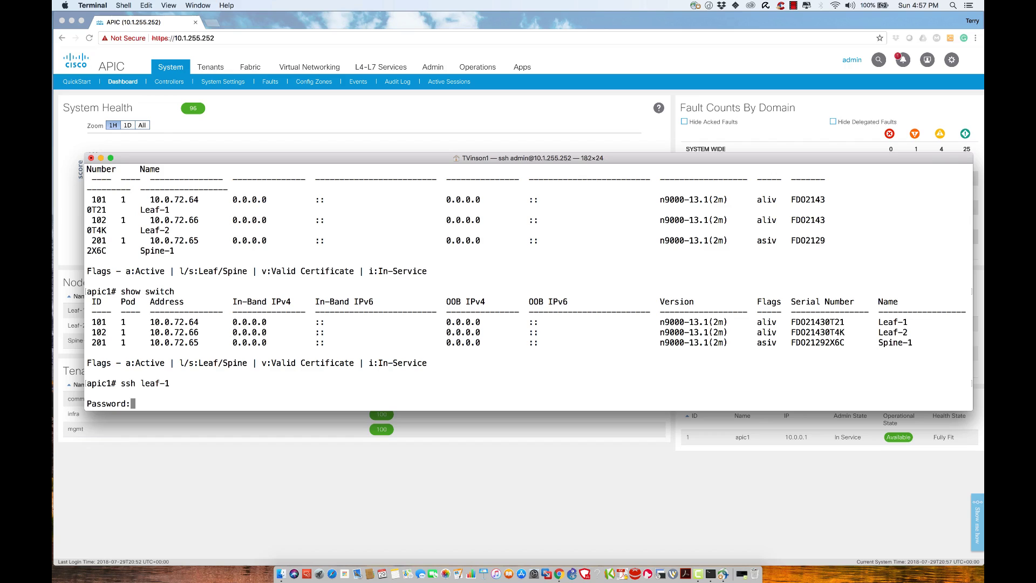
{"action": "key", "text": "Return"}
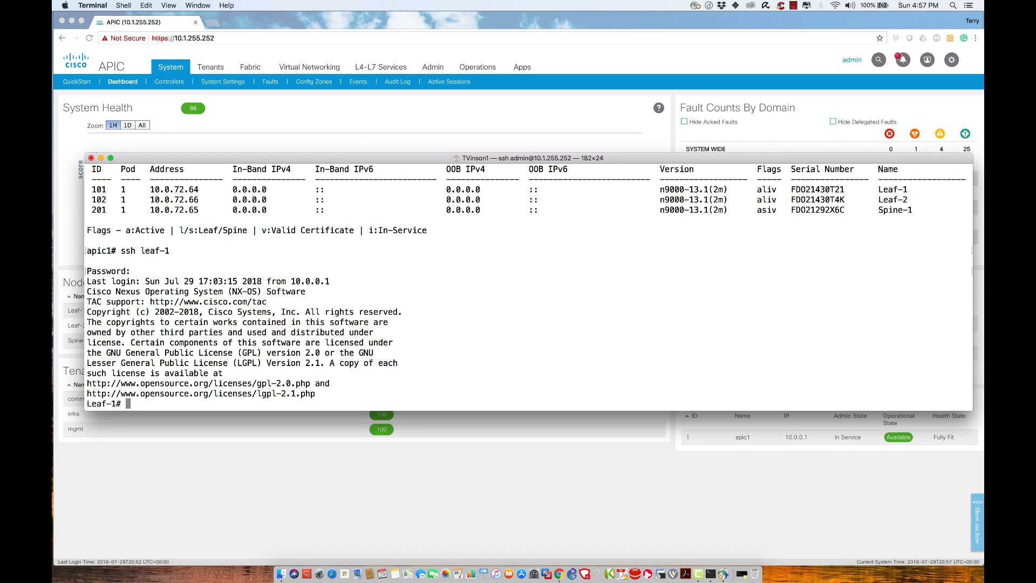
{"action": "type", "text": "exit"}
{"action": "key", "text": "Return"}
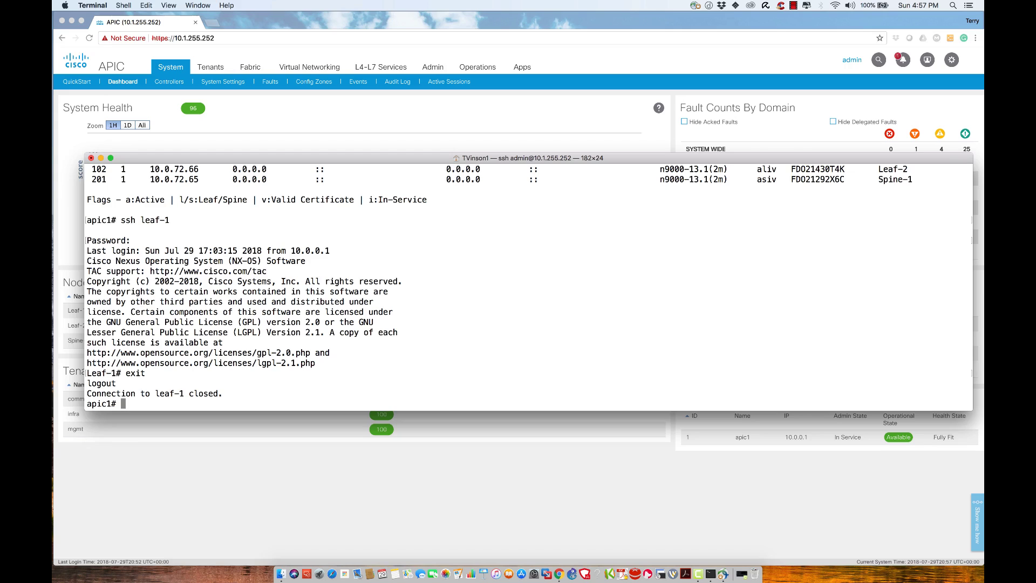
Step: SSH to 10.0.72.64 and log in, reaching the Leaf-1# prompt
{"action": "type", "text": "ssh"}
{"action": "scroll", "coordinate": [132, 267], "scroll_direction": "up", "scroll_amount": 2}
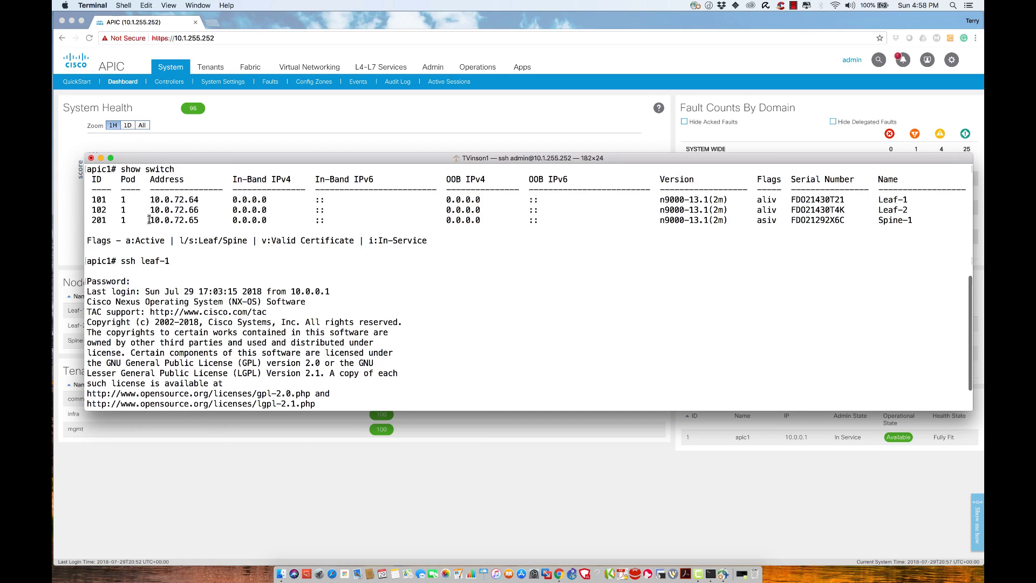
{"action": "scroll", "coordinate": [282, 255], "scroll_direction": "down", "scroll_amount": 2}
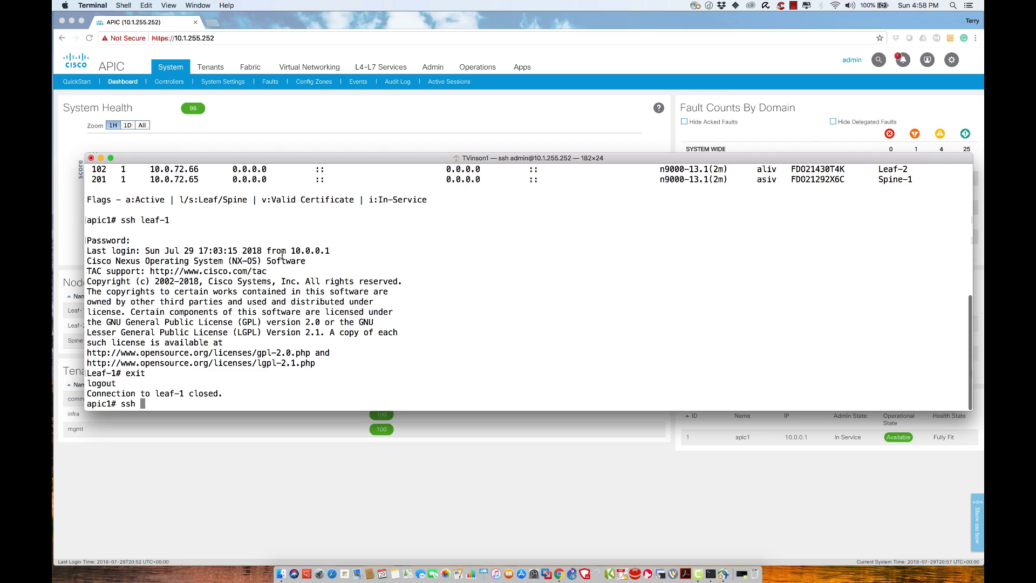
{"action": "type", "text": "10."}
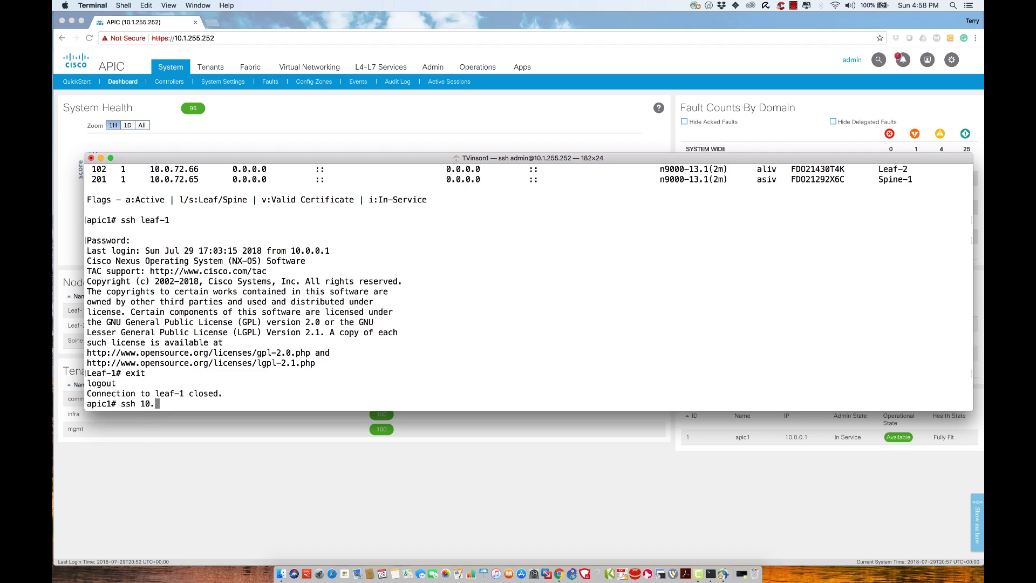
{"action": "type", "text": "0.72.64"}
{"action": "scroll", "coordinate": [310, 253], "scroll_direction": "up", "scroll_amount": 3}
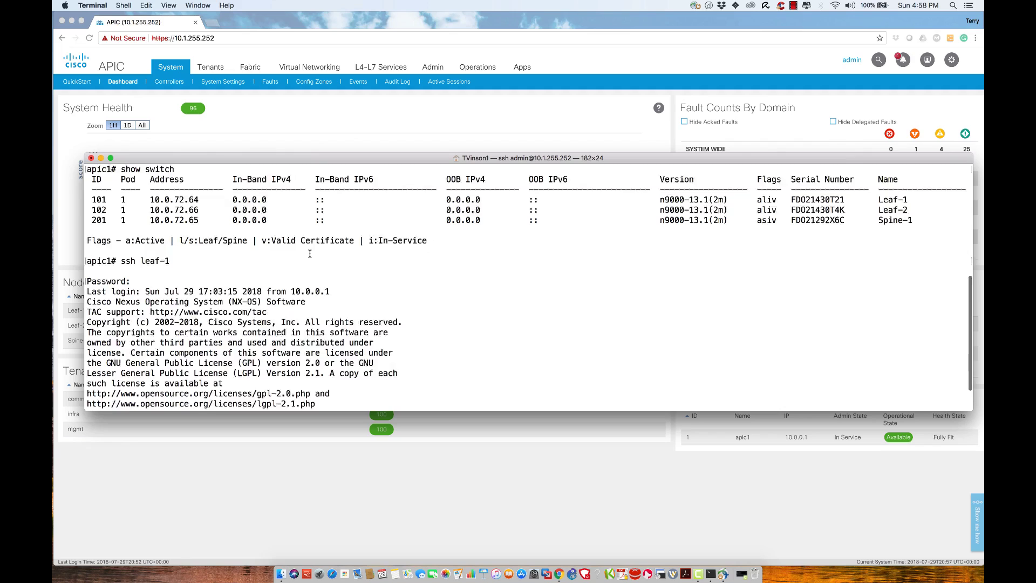
{"action": "type", "text": "64"}
{"action": "key", "text": "Return"}
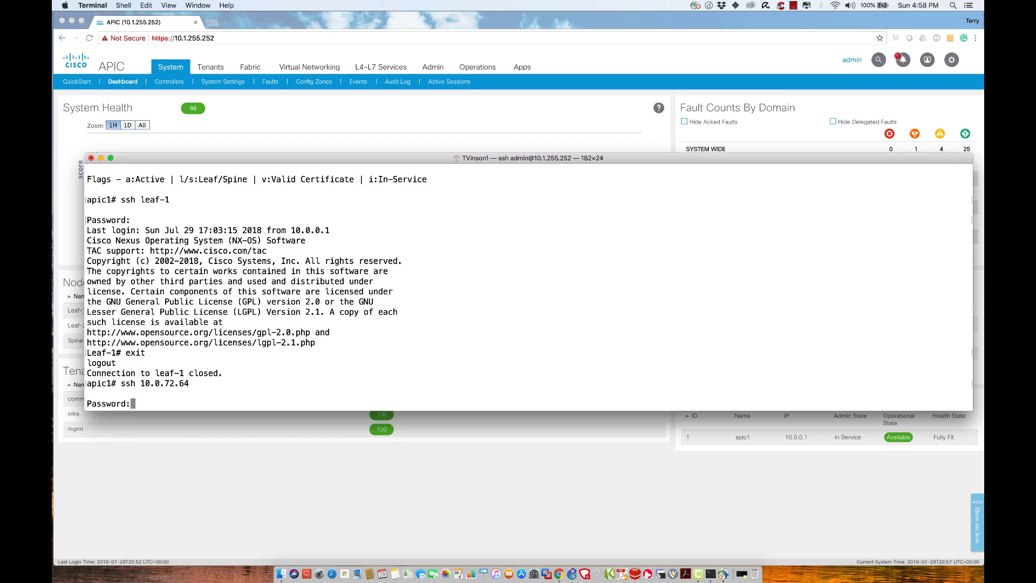
{"action": "key", "text": "Return"}
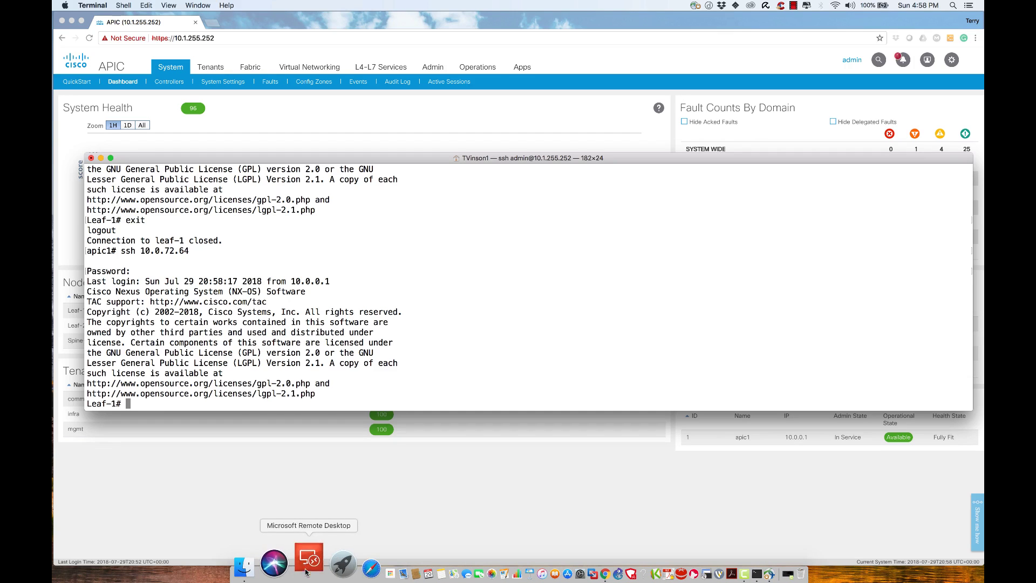
Step: Connect to Pod1-Jumpbox in Remote Desktop, accepting the certificate and scaling the session to the window
{"action": "left_click", "coordinate": [307, 557]}
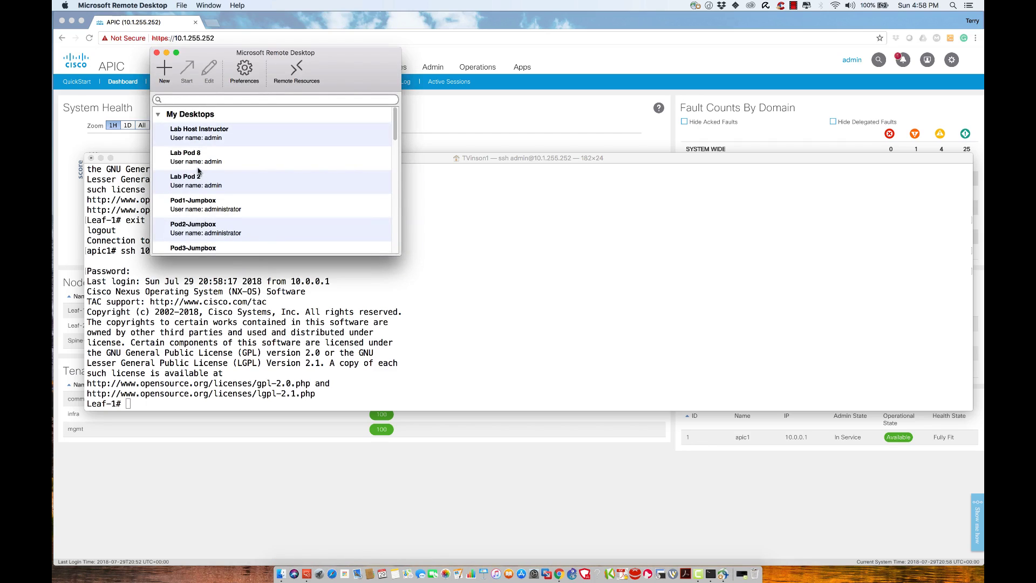
{"action": "double_click", "coordinate": [194, 204]}
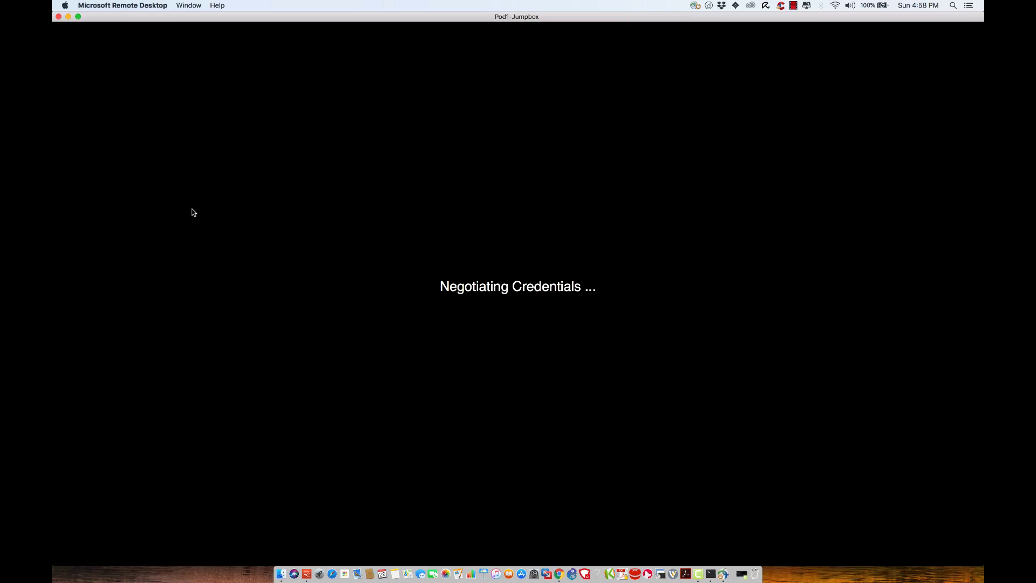
{"action": "left_click", "coordinate": [628, 208]}
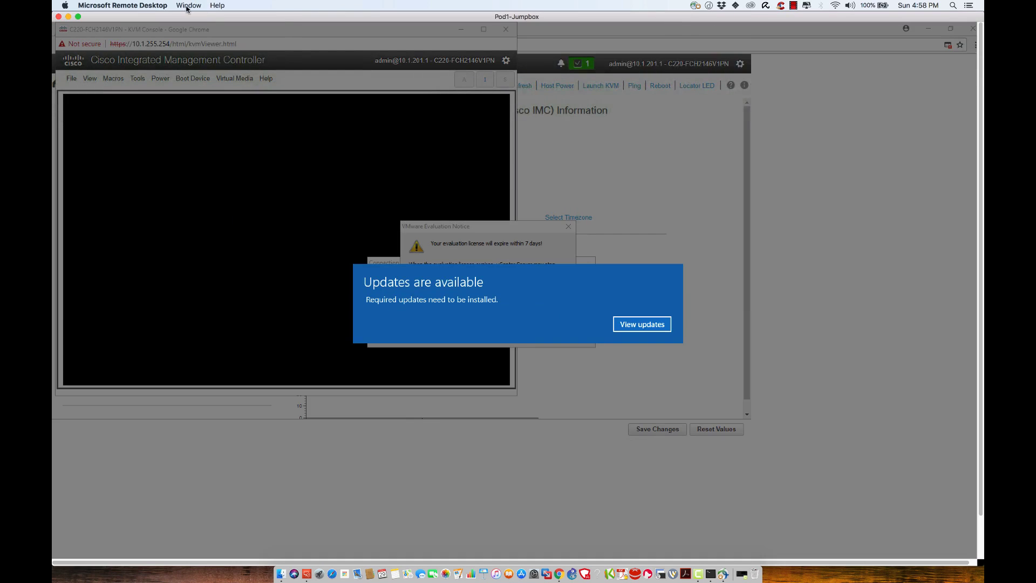
{"action": "left_click", "coordinate": [188, 5]}
{"action": "left_click", "coordinate": [193, 26]}
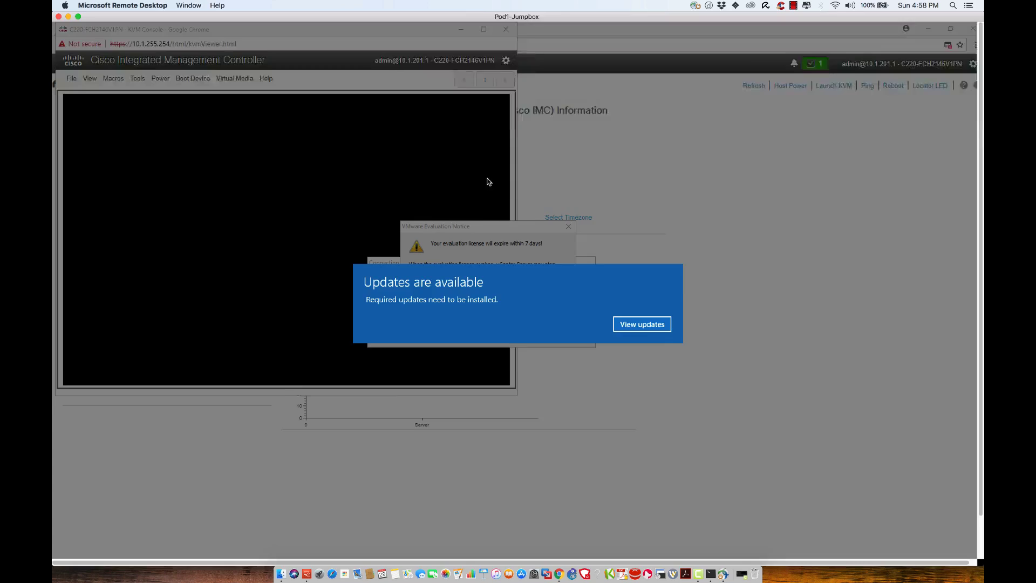
Step: Dismiss the jumpbox pop-ups and close the Windows Update, KVM console and Cisco IMC browser windows
{"action": "left_click", "coordinate": [602, 305]}
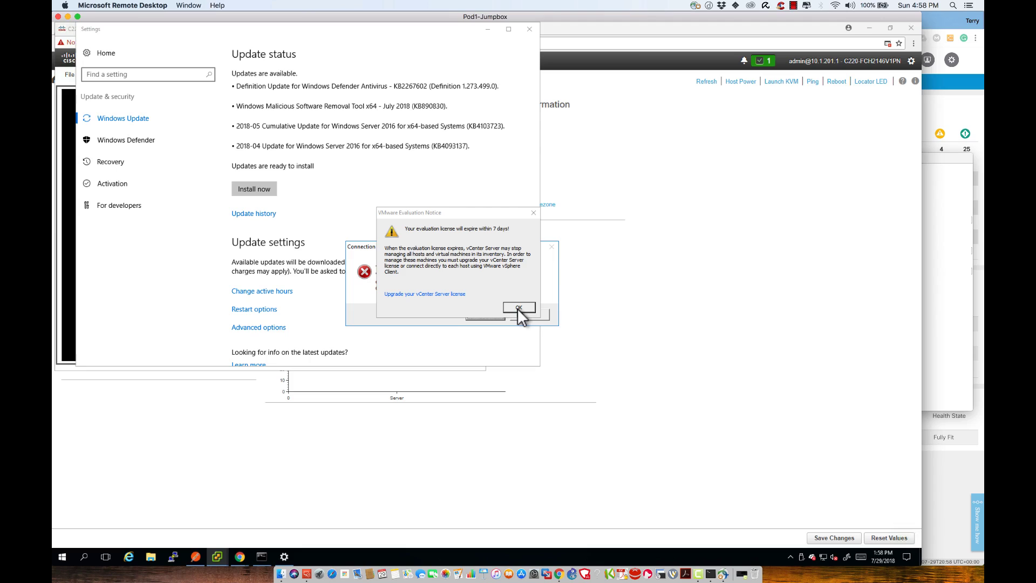
{"action": "left_click", "coordinate": [545, 317]}
{"action": "left_click", "coordinate": [532, 213]}
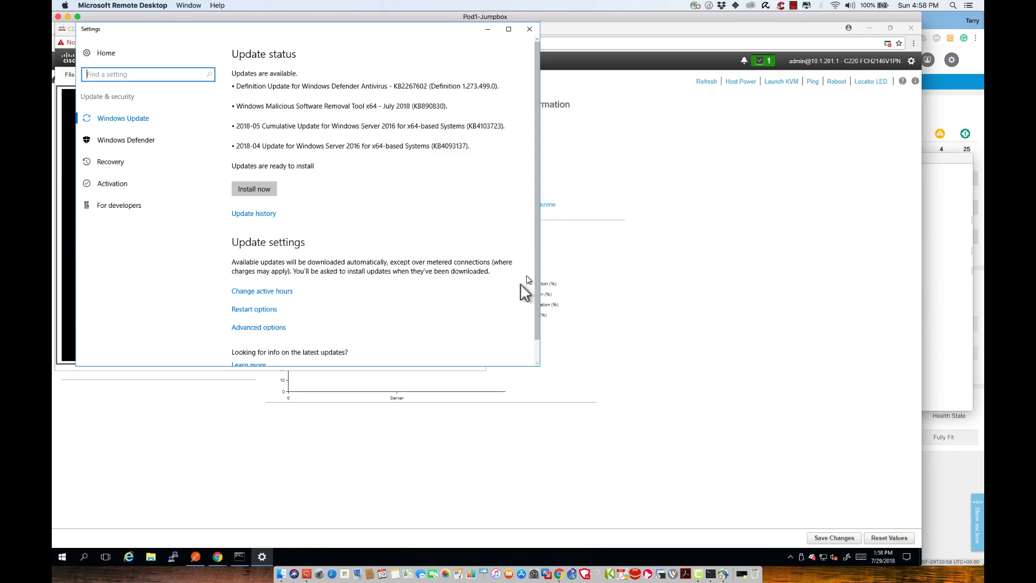
{"action": "left_click", "coordinate": [531, 30]}
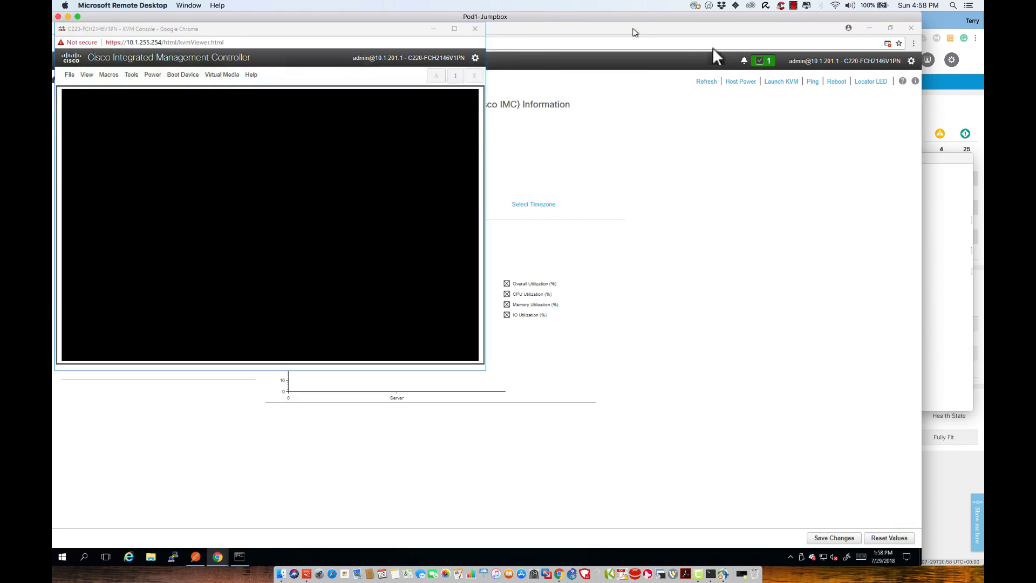
{"action": "left_click", "coordinate": [476, 29]}
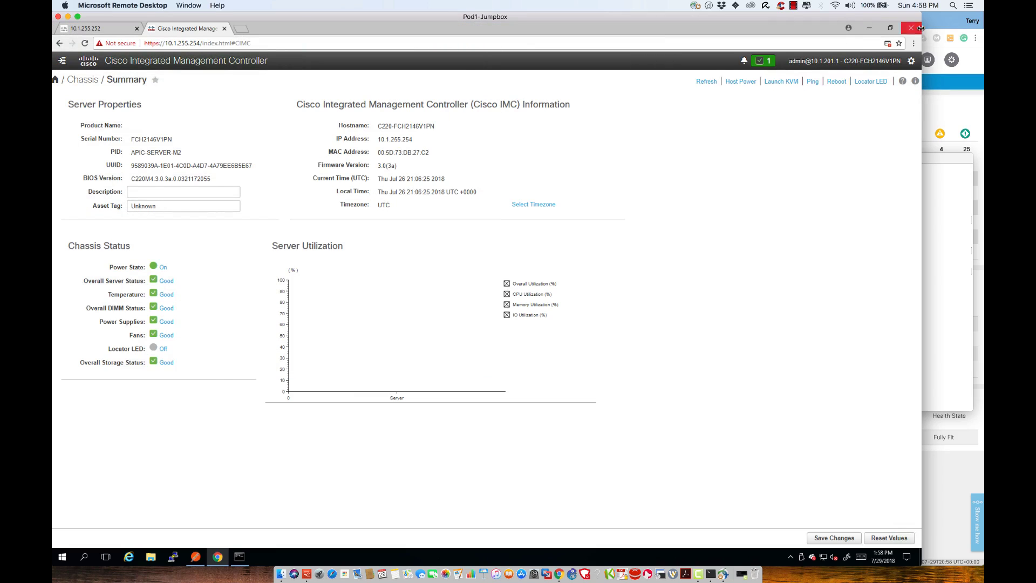
{"action": "key", "text": "alt+F4"}
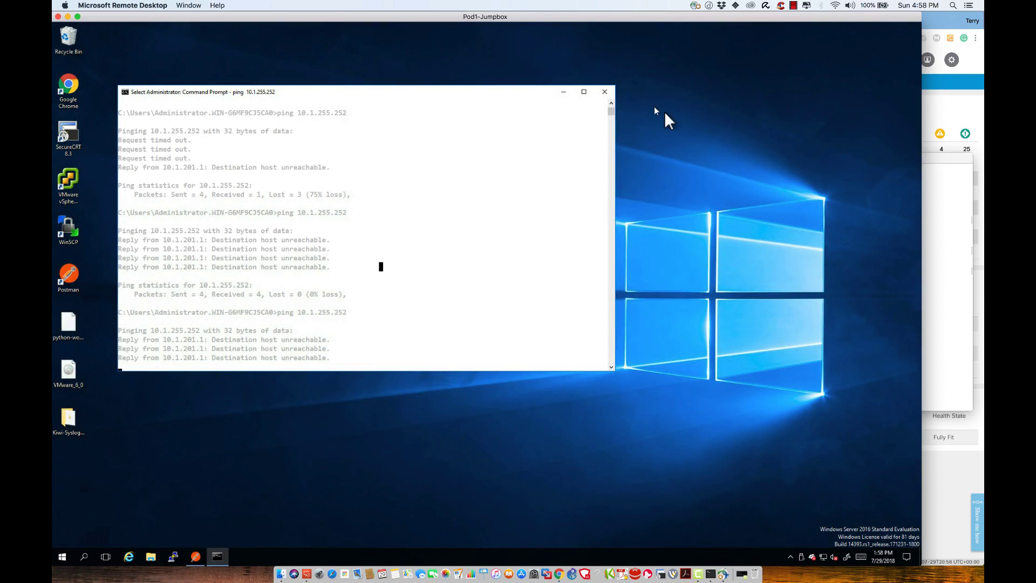
Step: Ping 10.0.72.64 from the jumpbox Command Prompt, which times out with 100% loss
{"action": "key", "text": "Return"}
{"action": "key", "text": "Return"}
{"action": "key", "text": "Return"}
{"action": "key", "text": "Return"}
{"action": "key", "text": "Return"}
{"action": "key", "text": "Return"}
{"action": "key", "text": "Return"}
{"action": "key", "text": "Return"}
{"action": "key", "text": "Return"}
{"action": "key", "text": "Return"}
{"action": "key", "text": "Return"}
{"action": "key", "text": "Return"}
{"action": "key", "text": "Return"}
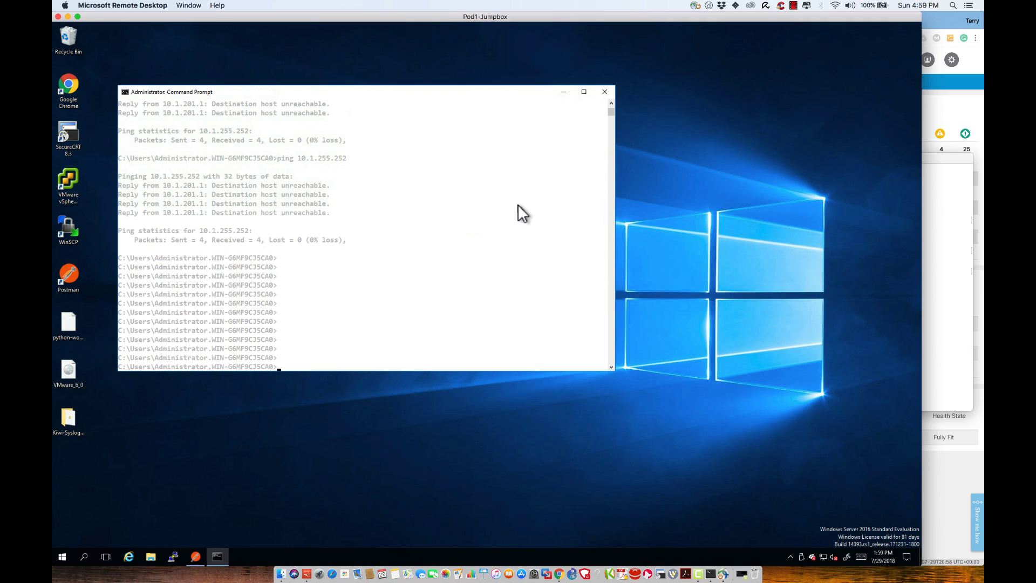
{"action": "key", "text": "Return"}
{"action": "key", "text": "Return"}
{"action": "key", "text": "Return"}
{"action": "key", "text": "Return"}
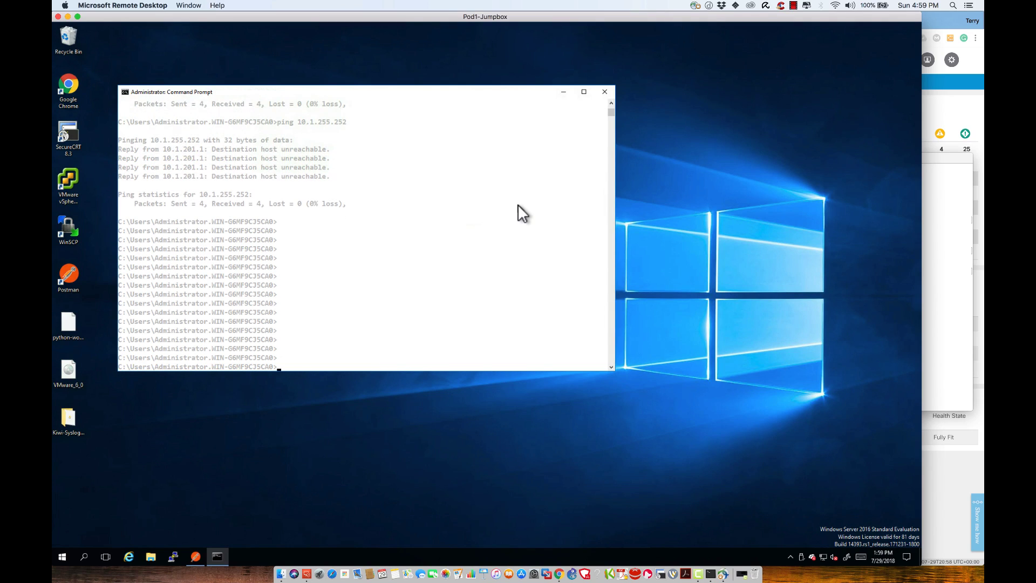
{"action": "type", "text": "ping 10.1"}
{"action": "key", "text": "Return"}
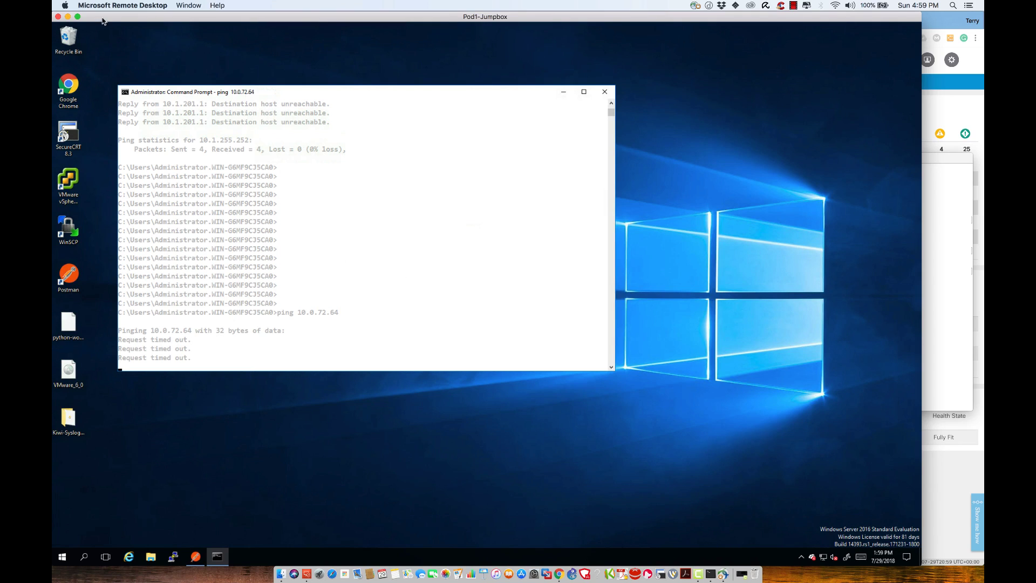
Step: Minimize the remote desktop and log out of the Leaf-1 session in Terminal
{"action": "left_click", "coordinate": [68, 16]}
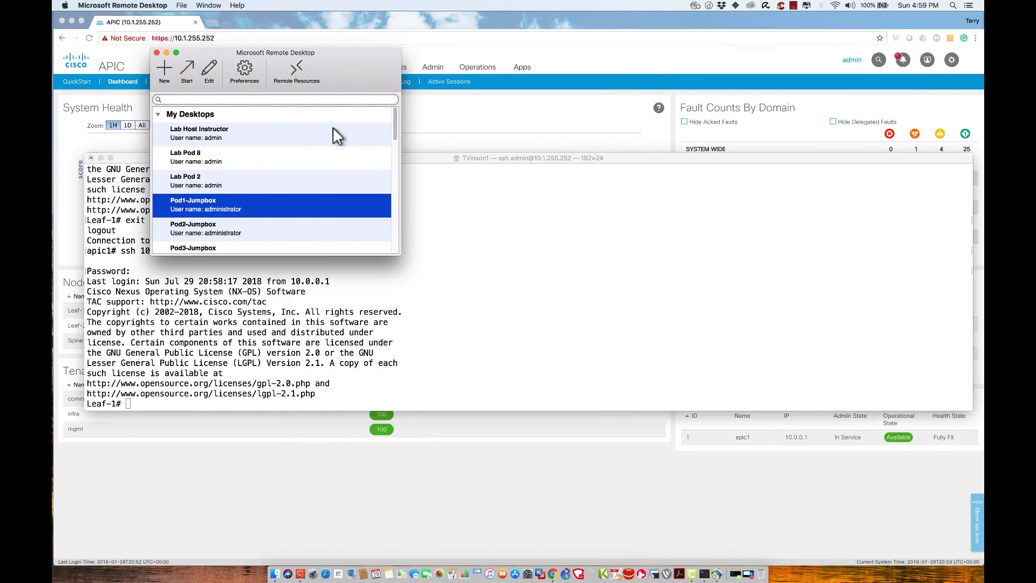
{"action": "left_click", "coordinate": [166, 53]}
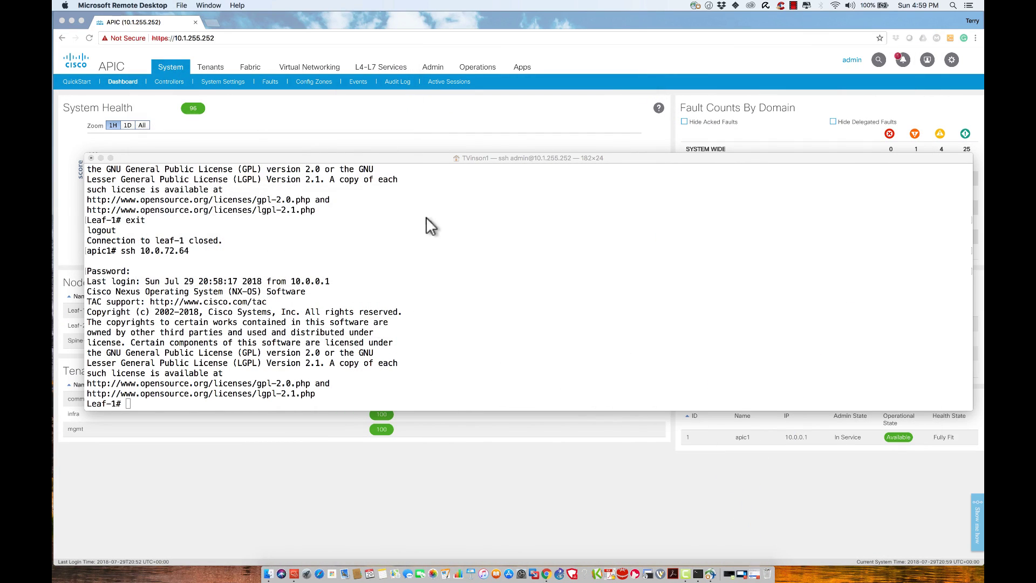
{"action": "type", "text": "s"}
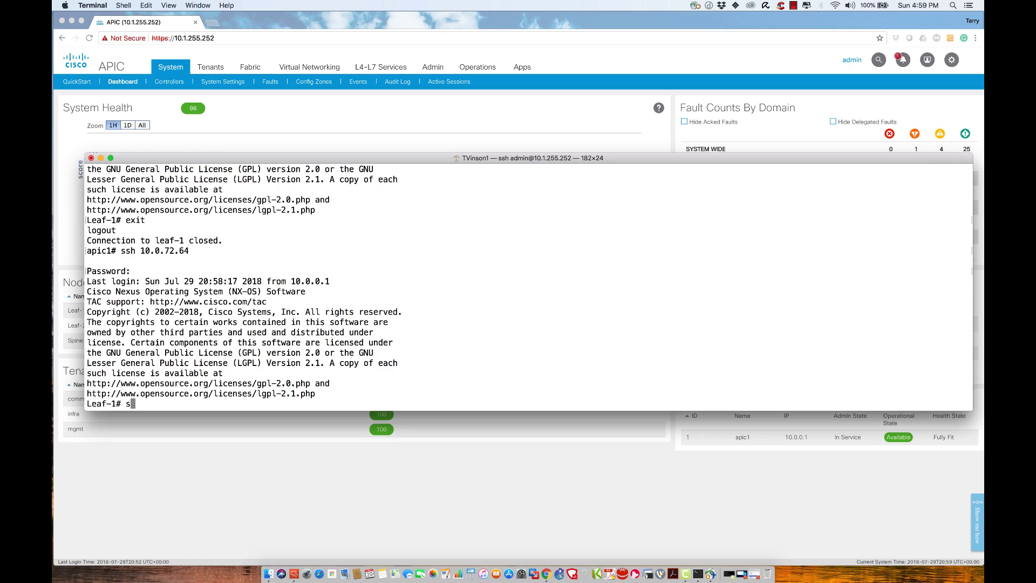
{"action": "key", "text": "BackSpace"}
{"action": "type", "text": "exit"}
{"action": "key", "text": "Return"}
Step: Run 'show switch', highlight the 0.0.0.0 OOB IPv4 addresses, and return to the APIC dashboard
{"action": "type", "text": "shwo sw"}
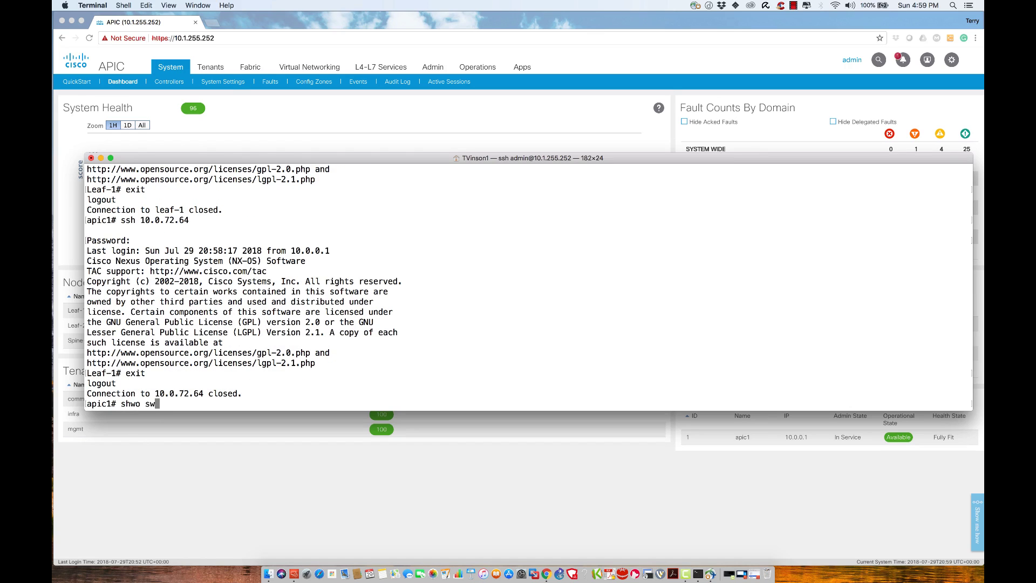
{"action": "key", "text": "Return"}
{"action": "type", "text": "show switch"}
{"action": "key", "text": "Return"}
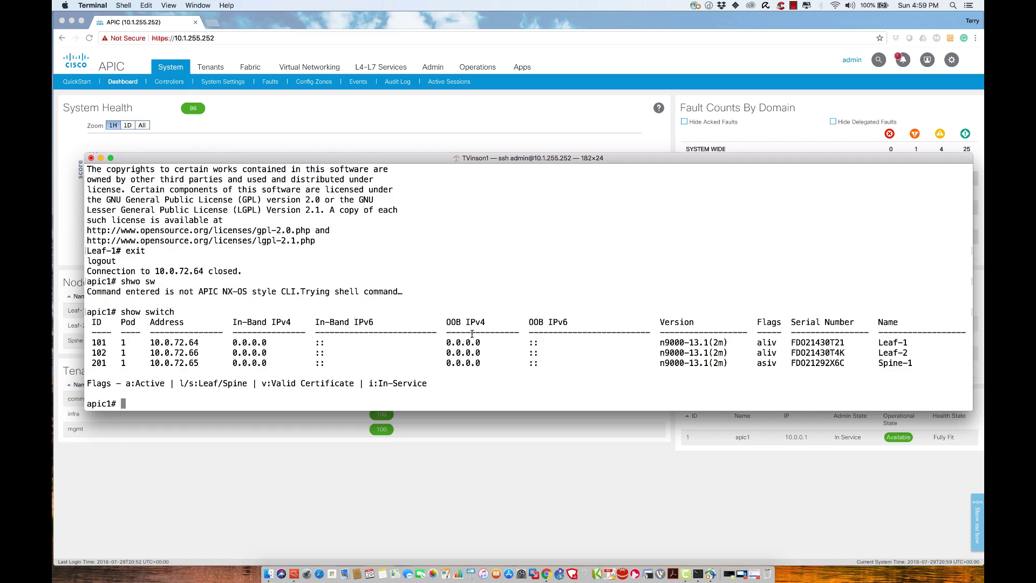
{"action": "left_click_drag", "start_coordinate": [446, 342], "coordinate": [481, 363]}
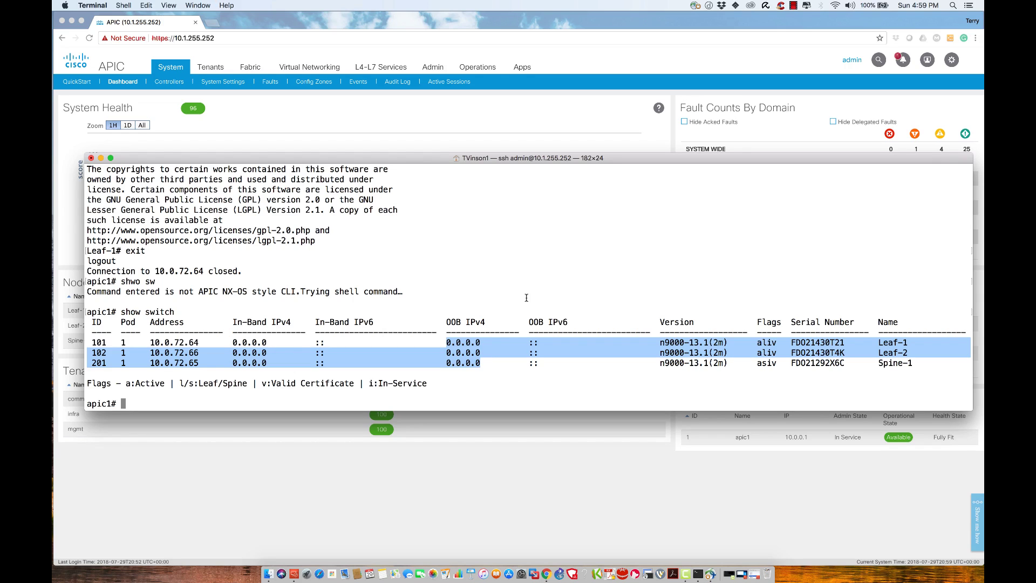
{"action": "left_click", "coordinate": [411, 124]}
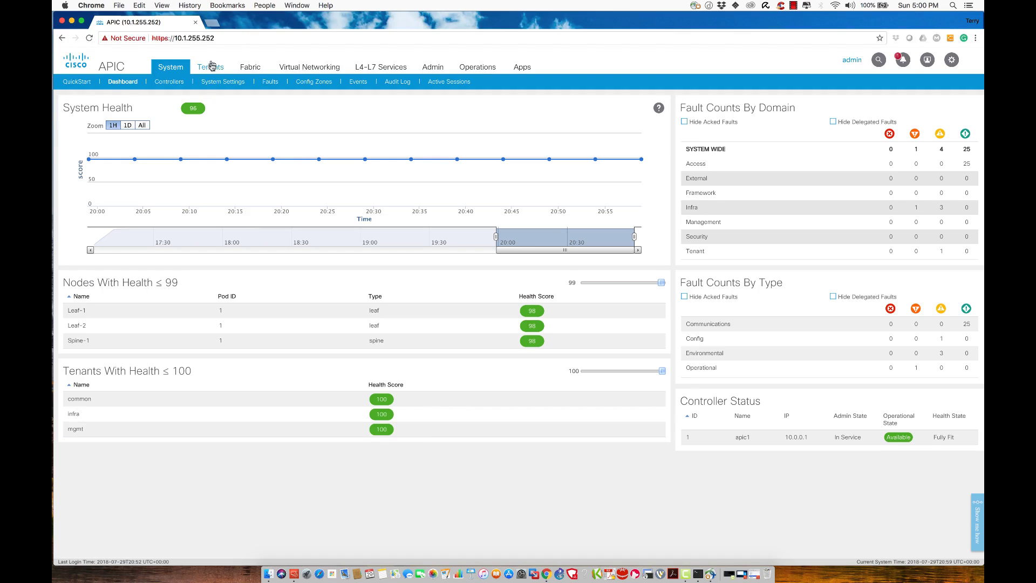
Step: Browse Tenants > mgmt > Node Management Addresses to the empty Static Node Management Addresses list
{"action": "left_click", "coordinate": [212, 69]}
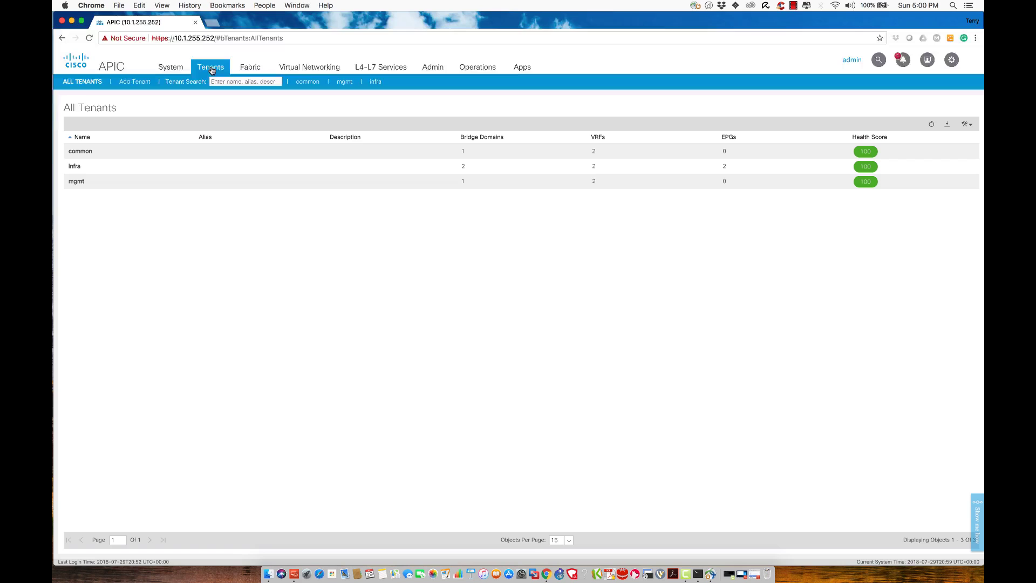
{"action": "left_click", "coordinate": [80, 182]}
{"action": "double_click", "coordinate": [80, 182]}
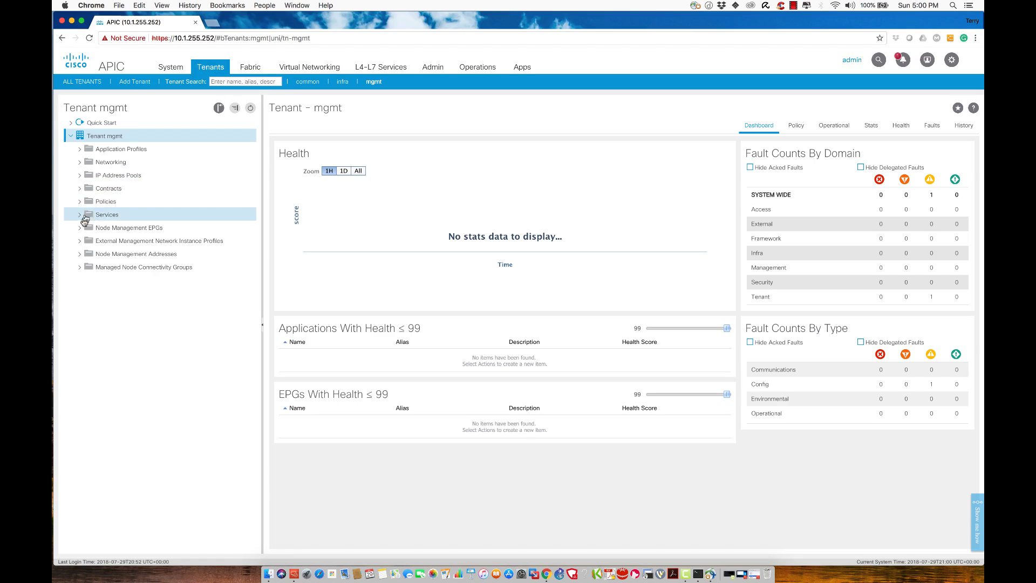
{"action": "left_click", "coordinate": [80, 255]}
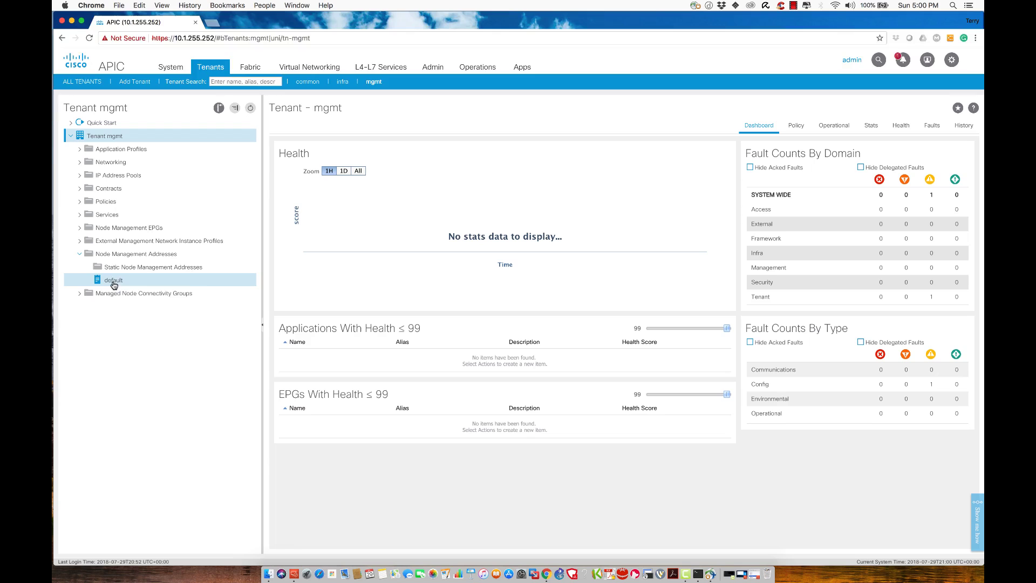
{"action": "left_click", "coordinate": [122, 284]}
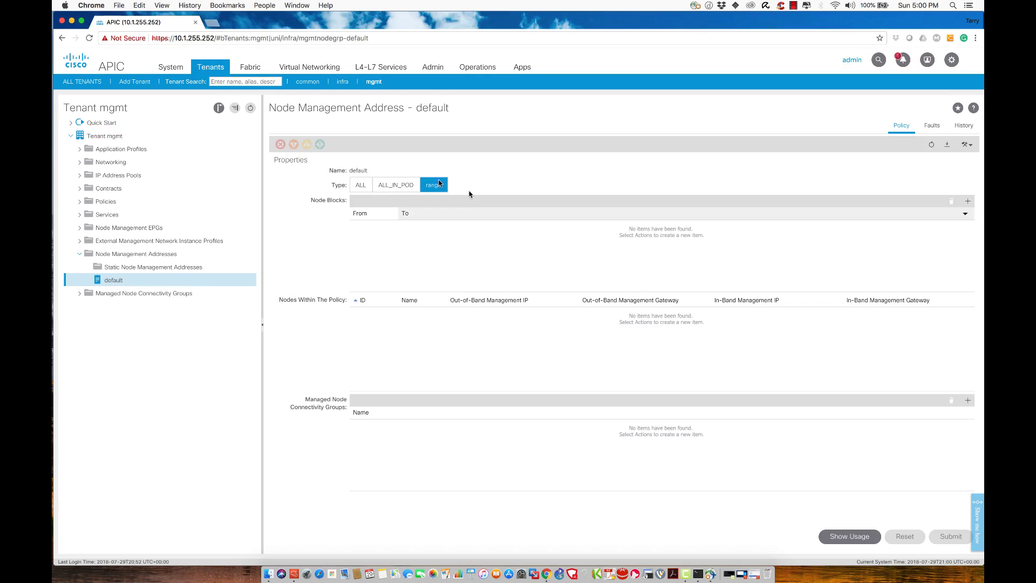
{"action": "left_click", "coordinate": [128, 268]}
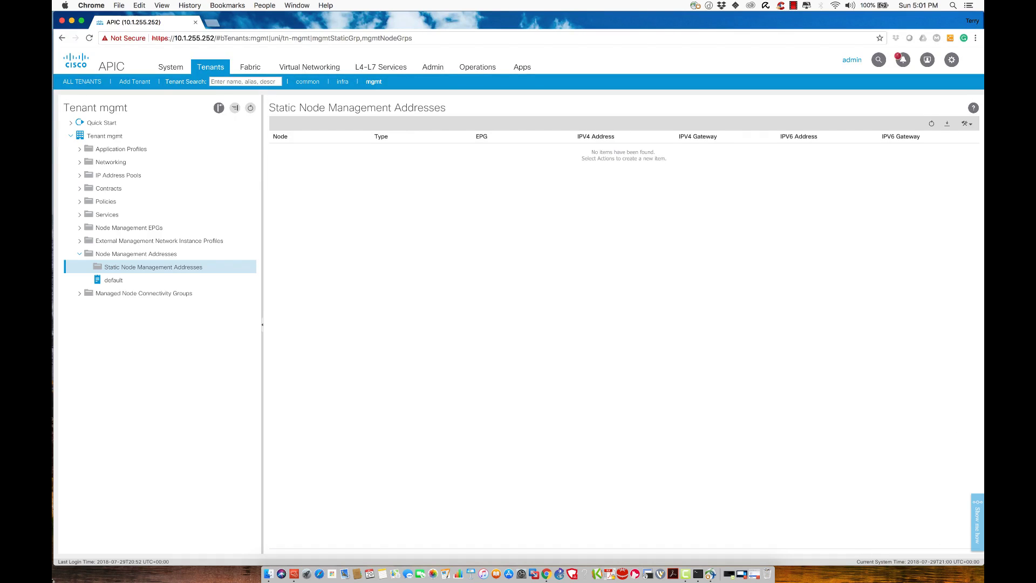
Step: Start creating static node management addresses for the node range 101 to 102
{"action": "right_click", "coordinate": [124, 269]}
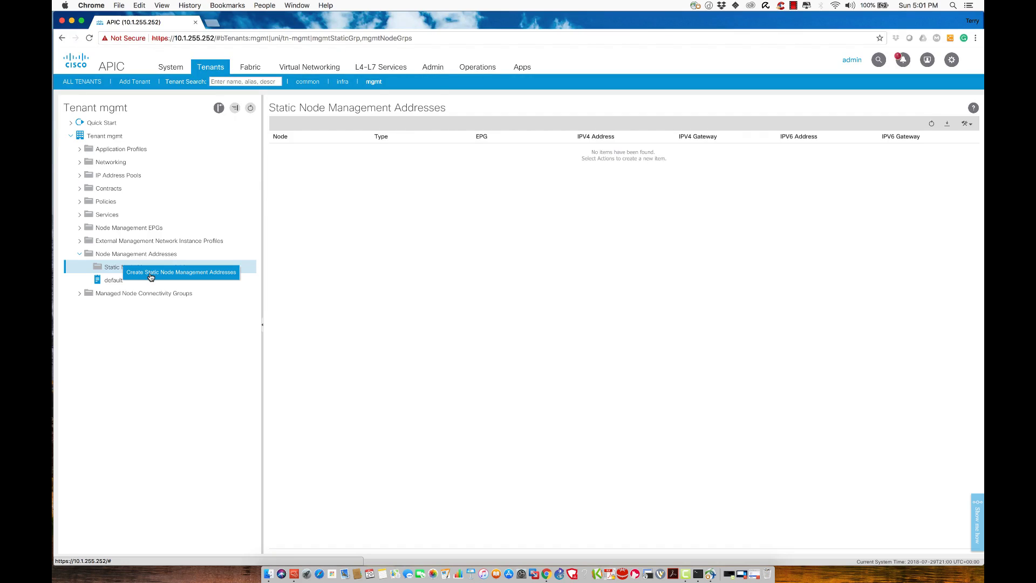
{"action": "left_click", "coordinate": [150, 274]}
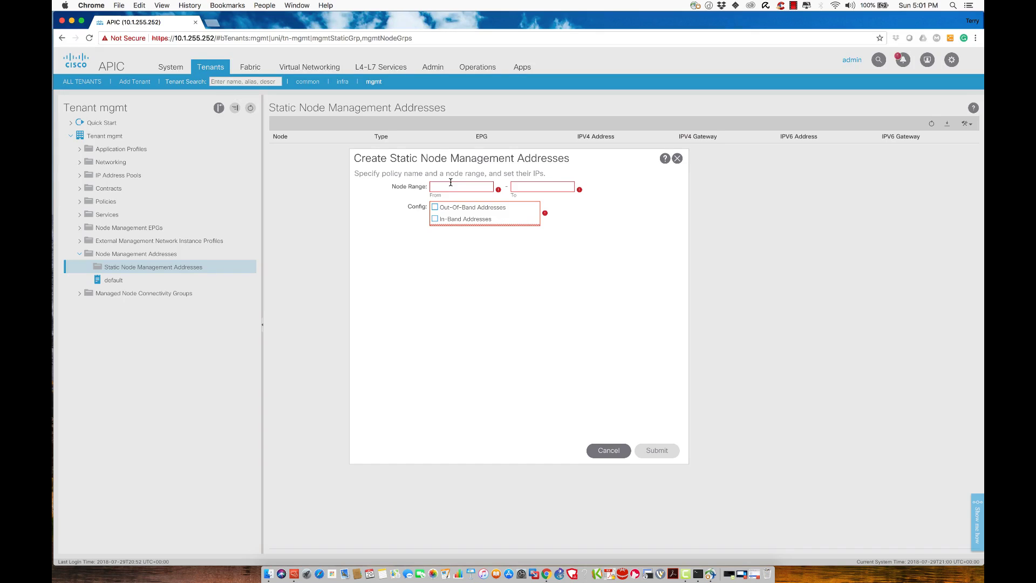
{"action": "left_click", "coordinate": [451, 185]}
{"action": "type", "text": "101"}
{"action": "key", "text": "Tab"}
{"action": "type", "text": "102"}
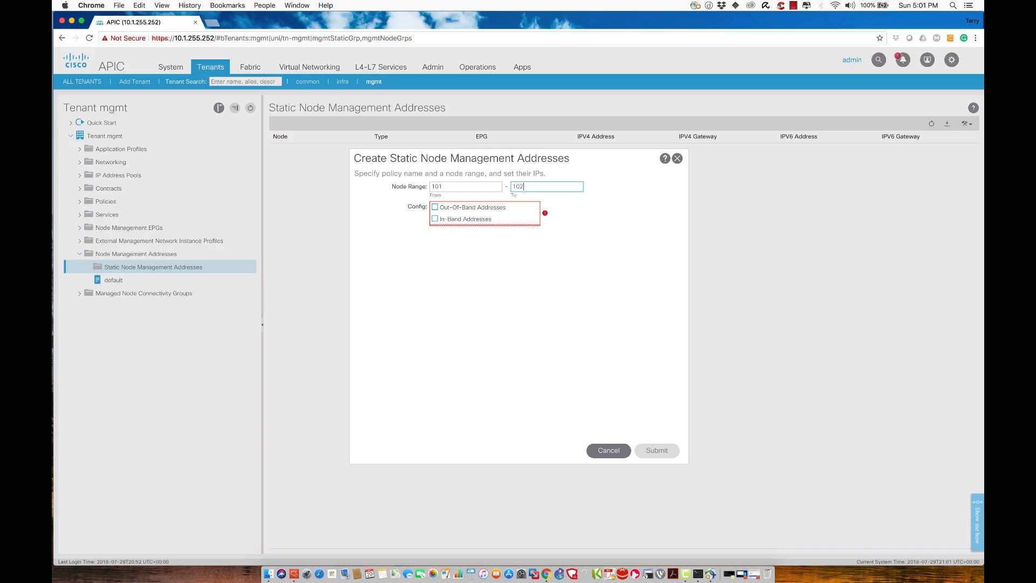
Step: Enable out-of-band addresses in EPG default with 10.1.70.81/16 and gateway 10.1.0.1, then submit and confirm
{"action": "left_click", "coordinate": [435, 210]}
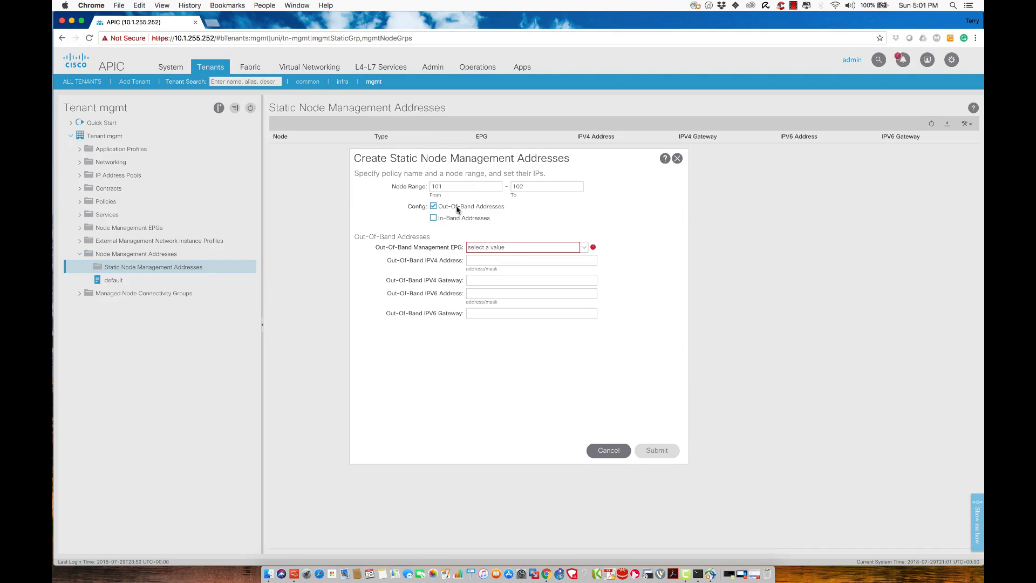
{"action": "left_click", "coordinate": [514, 248]}
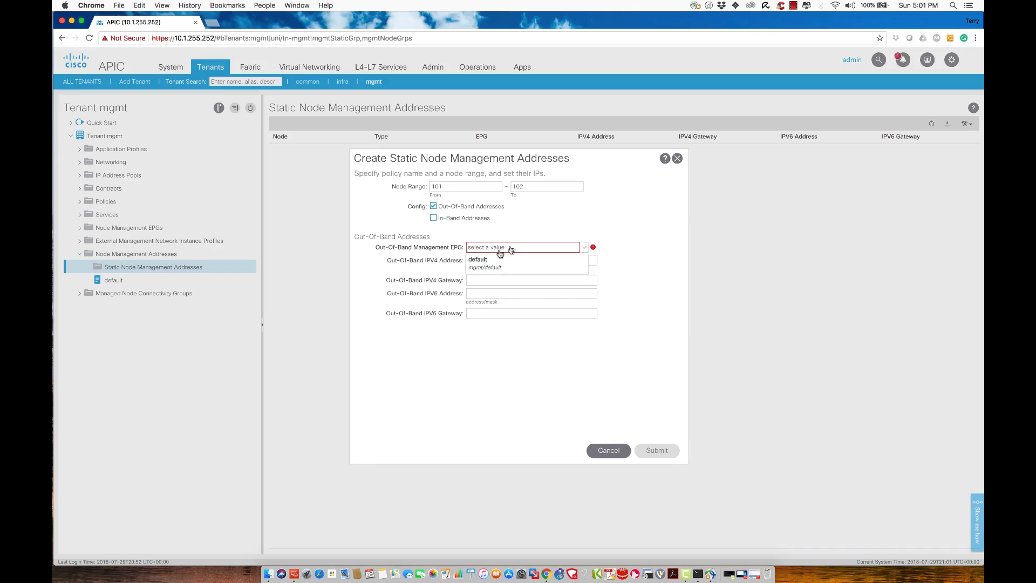
{"action": "left_click", "coordinate": [486, 260]}
{"action": "left_click", "coordinate": [495, 261]}
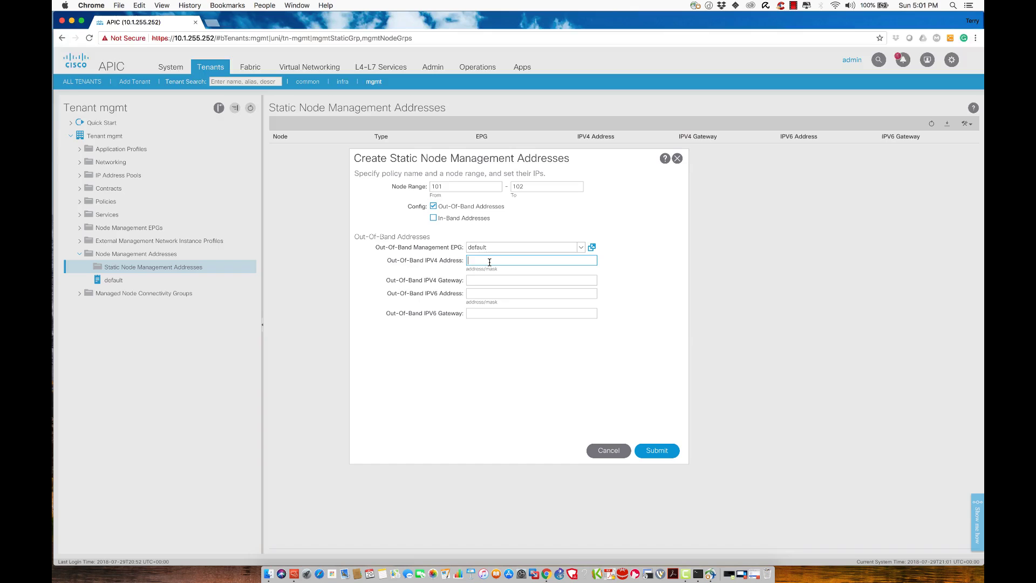
{"action": "type", "text": "10.1."}
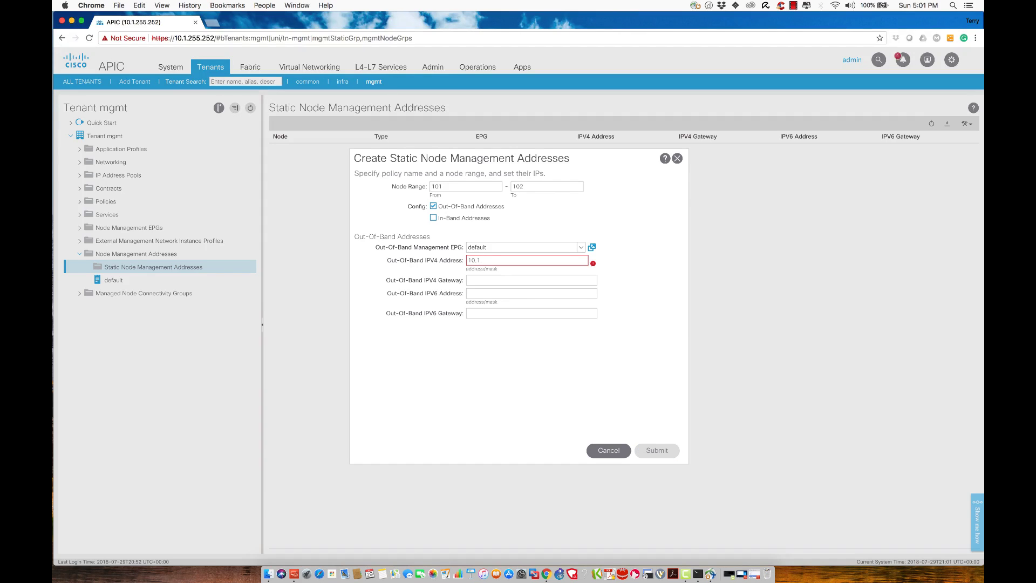
{"action": "type", "text": "80"}
{"action": "key", "text": "BackSpace"}
{"action": "type", "text": "1.70.81/1"}
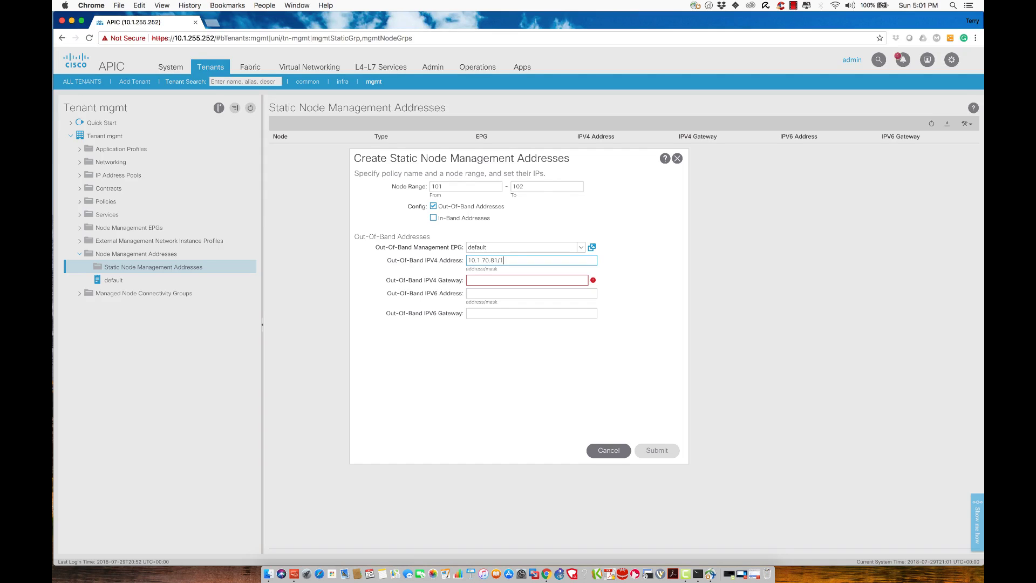
{"action": "type", "text": "6"}
{"action": "key", "text": "Tab"}
{"action": "type", "text": "10.1.0.1"}
{"action": "key", "text": "Tab"}
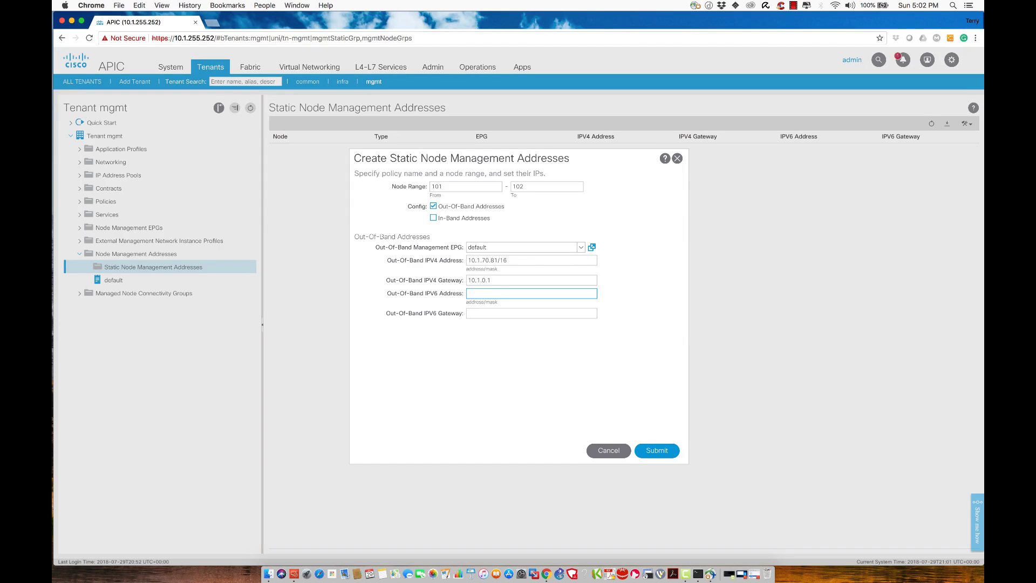
{"action": "left_click", "coordinate": [661, 454]}
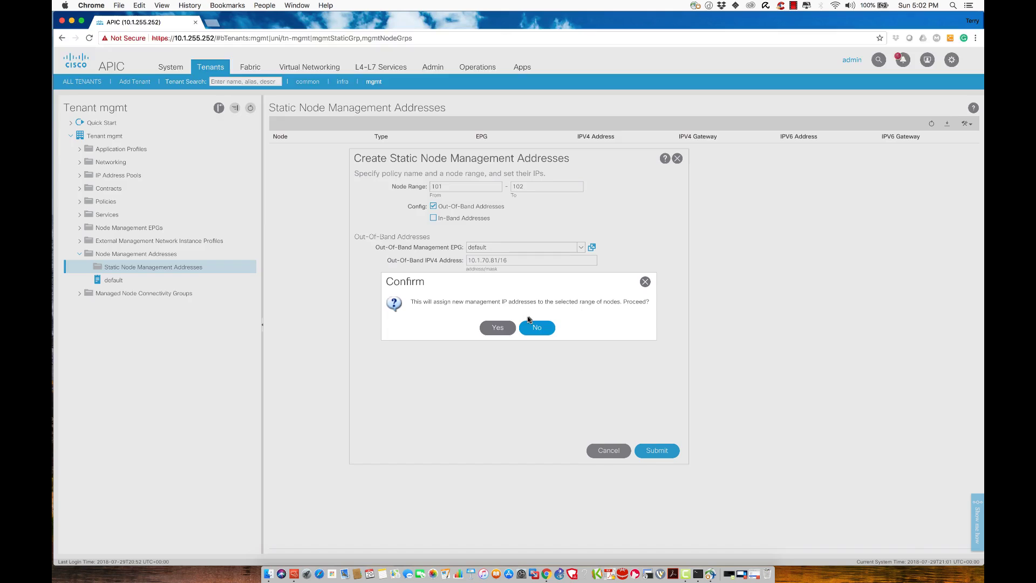
{"action": "left_click", "coordinate": [498, 327]}
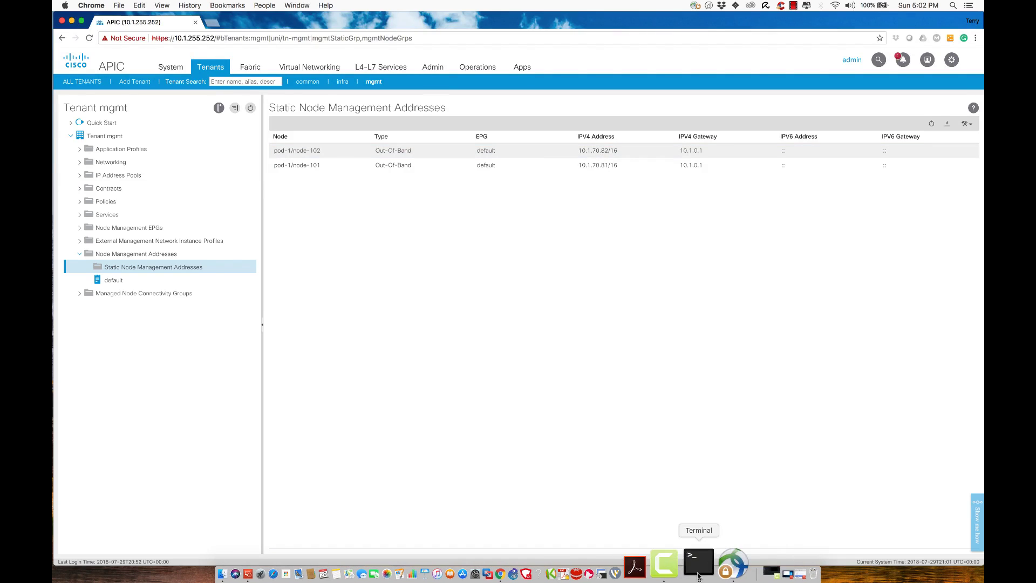
Step: Rerun 'show switch' to confirm Leaf-1 at 10.1.70.81 and Leaf-2 at 10.1.70.82
{"action": "left_click", "coordinate": [698, 575]}
{"action": "key", "text": "Up"}
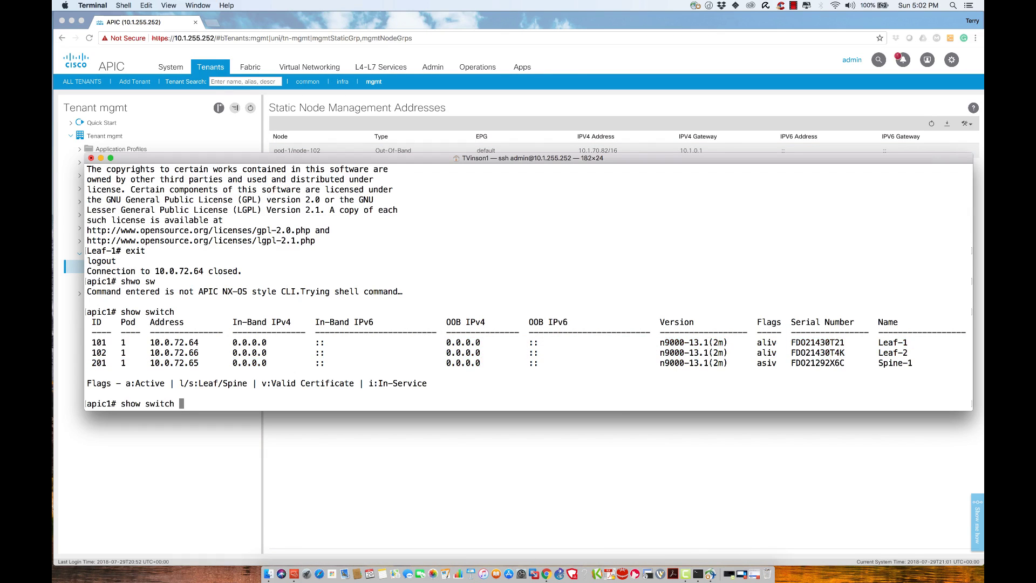
{"action": "key", "text": "Return"}
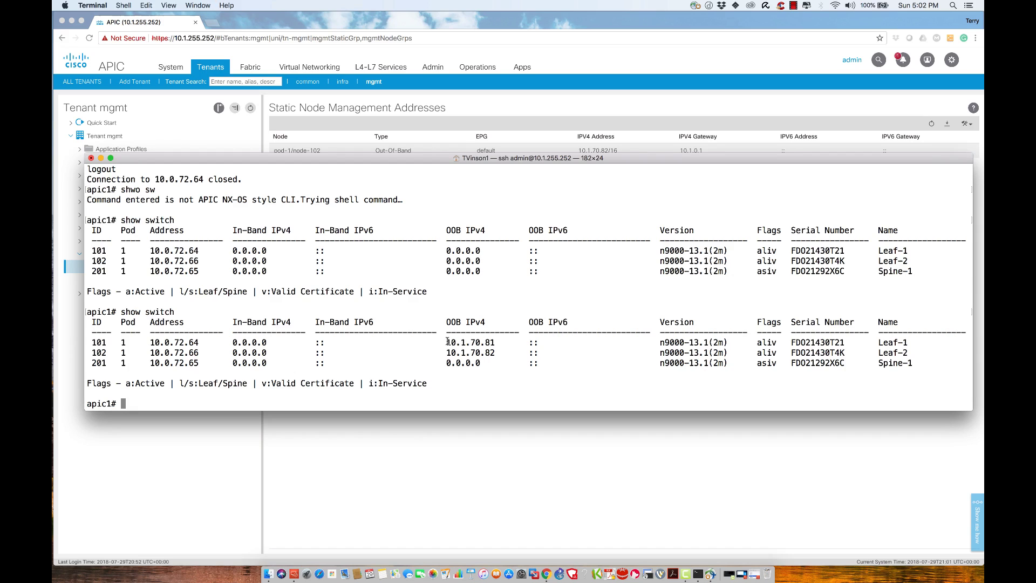
{"action": "left_click_drag", "start_coordinate": [447, 342], "coordinate": [495, 343]}
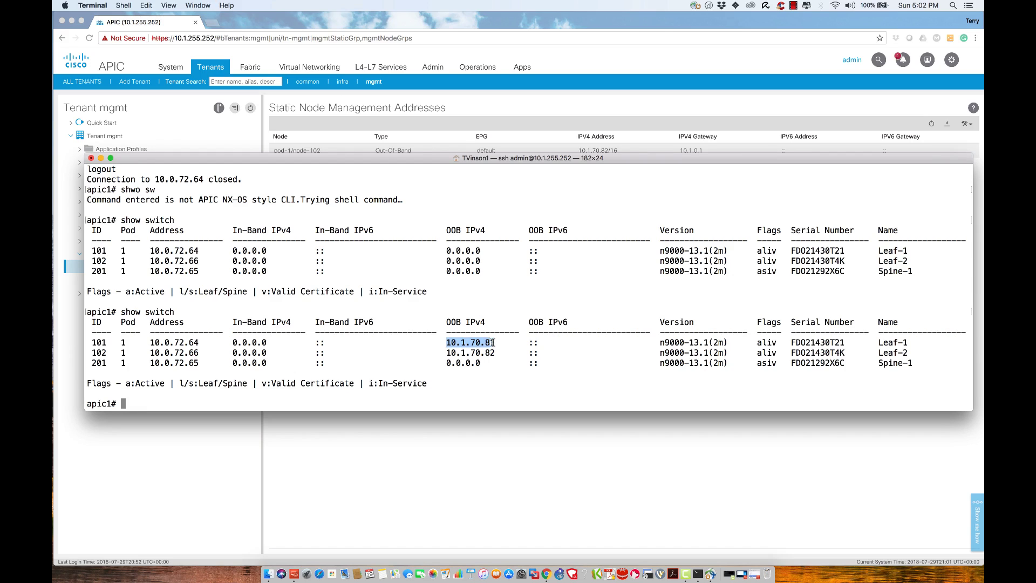
{"action": "left_click", "coordinate": [279, 564]}
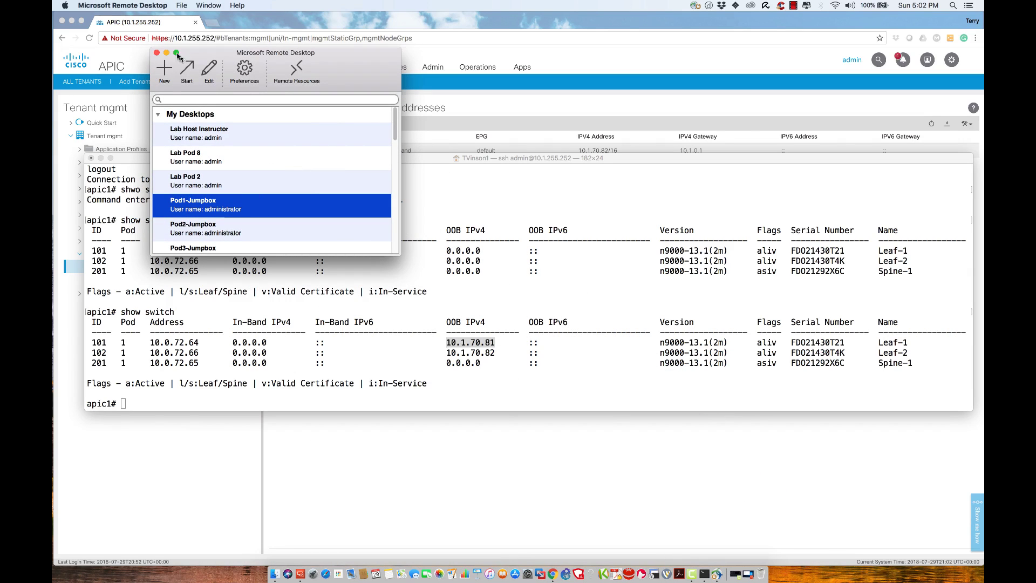
Step: From Pod1-Jumpbox, ping 10.1.70.81 for 3 replies with 0% loss, then maximize the window
{"action": "double_click", "coordinate": [226, 213]}
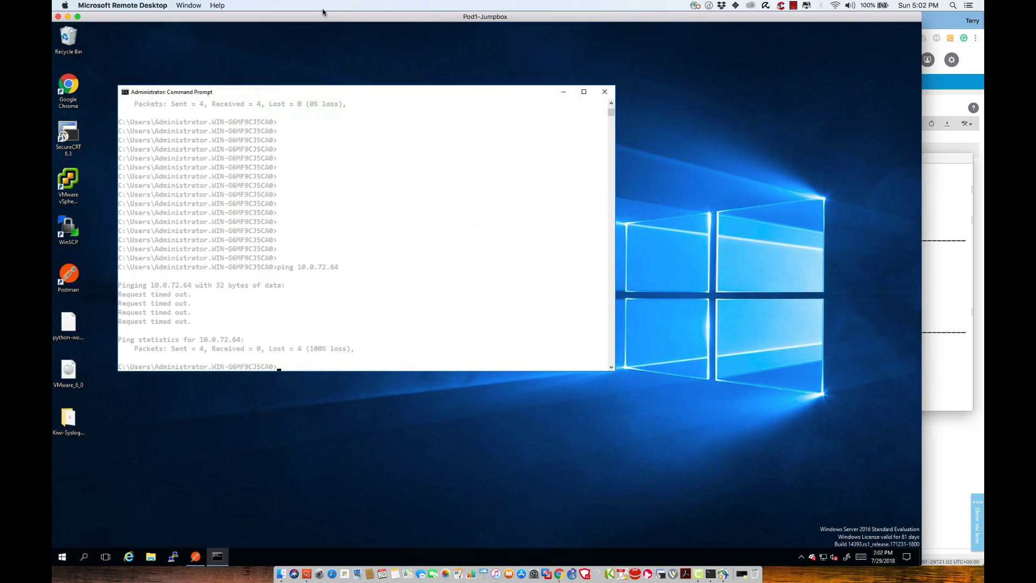
{"action": "type", "text": "ping 10.1.70."}
{"action": "left_click_drag", "start_coordinate": [344, 17], "coordinate": [391, 121]}
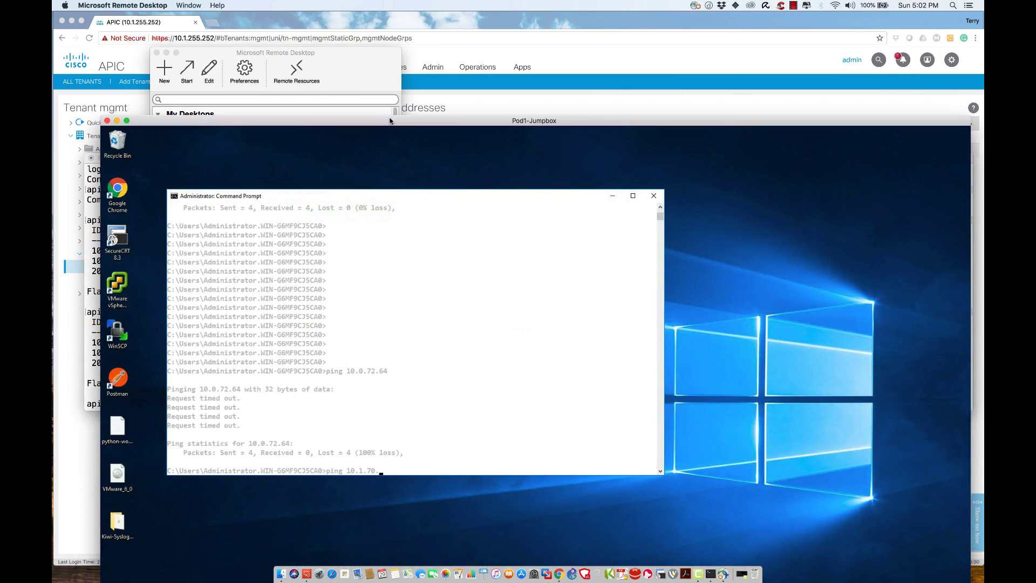
{"action": "type", "text": "81"}
{"action": "key", "text": "Return"}
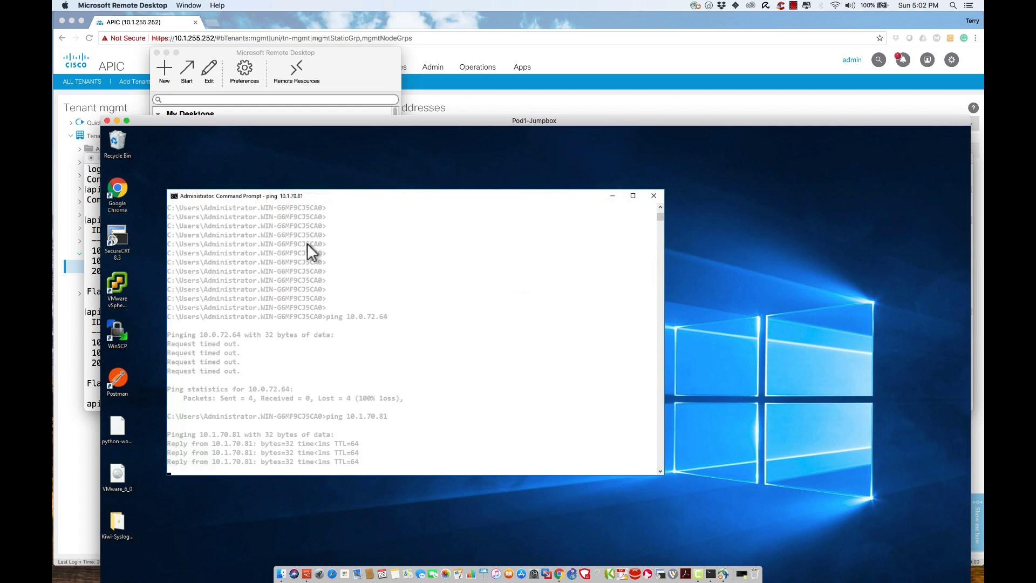
{"action": "key", "text": "ctrl+c"}
{"action": "double_click", "coordinate": [307, 122]}
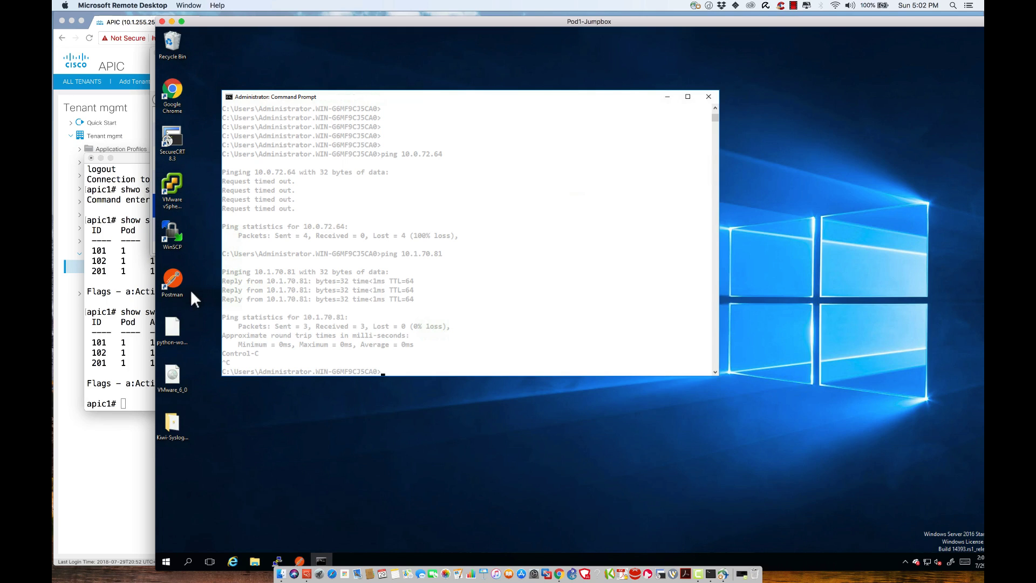
Step: Launch PuTTY from the jumpbox Downloads folder and connect to 10.1.70.81, accepting the host key
{"action": "left_click", "coordinate": [254, 562]}
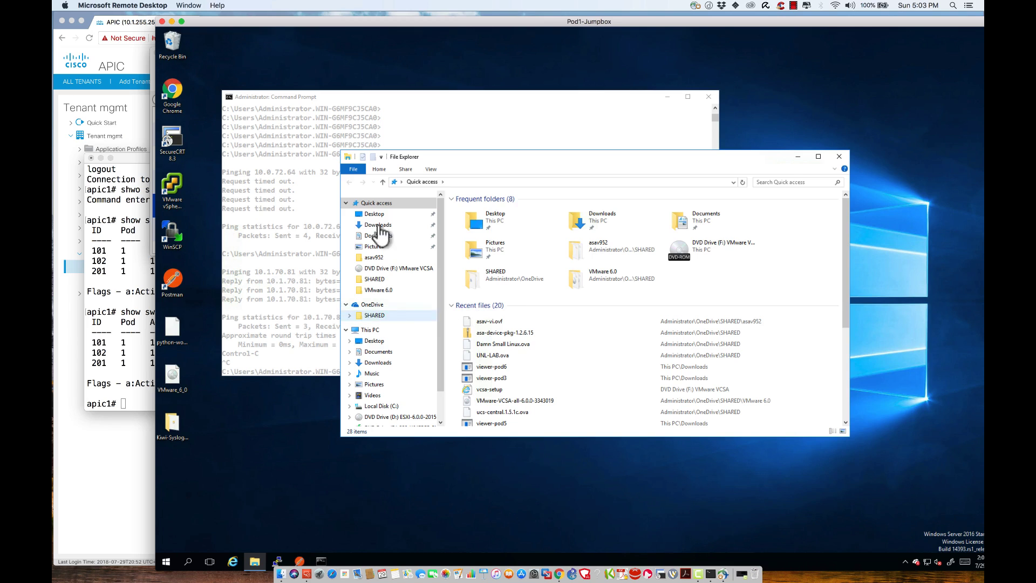
{"action": "left_click", "coordinate": [376, 226]}
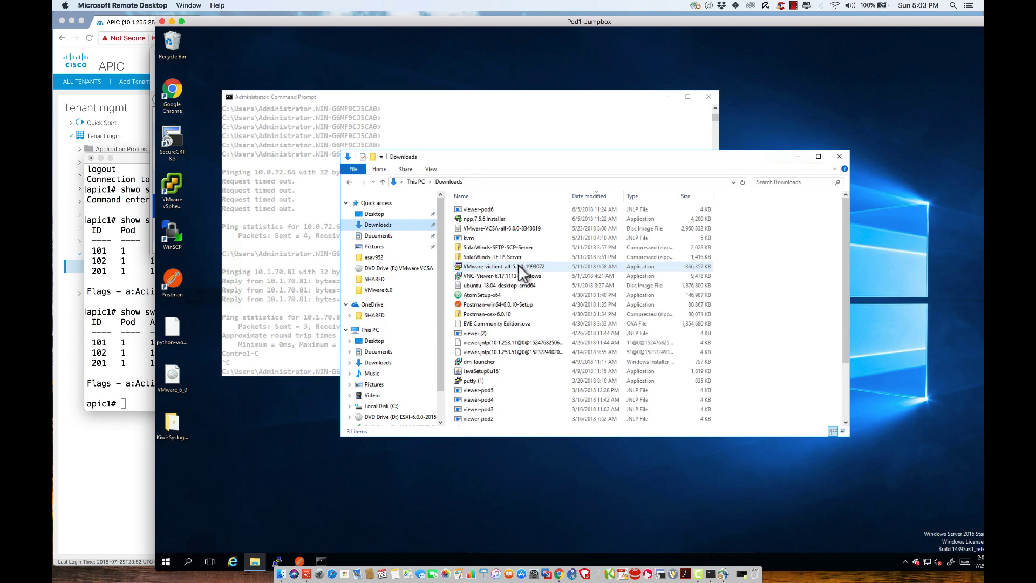
{"action": "left_click", "coordinate": [468, 382]}
{"action": "double_click", "coordinate": [467, 381]}
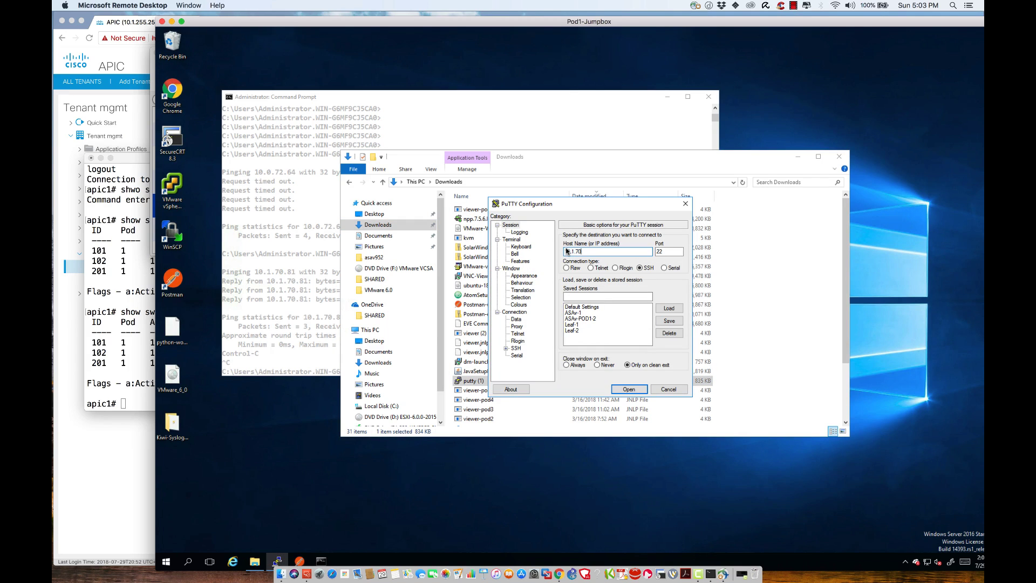
{"action": "key", "text": "Return"}
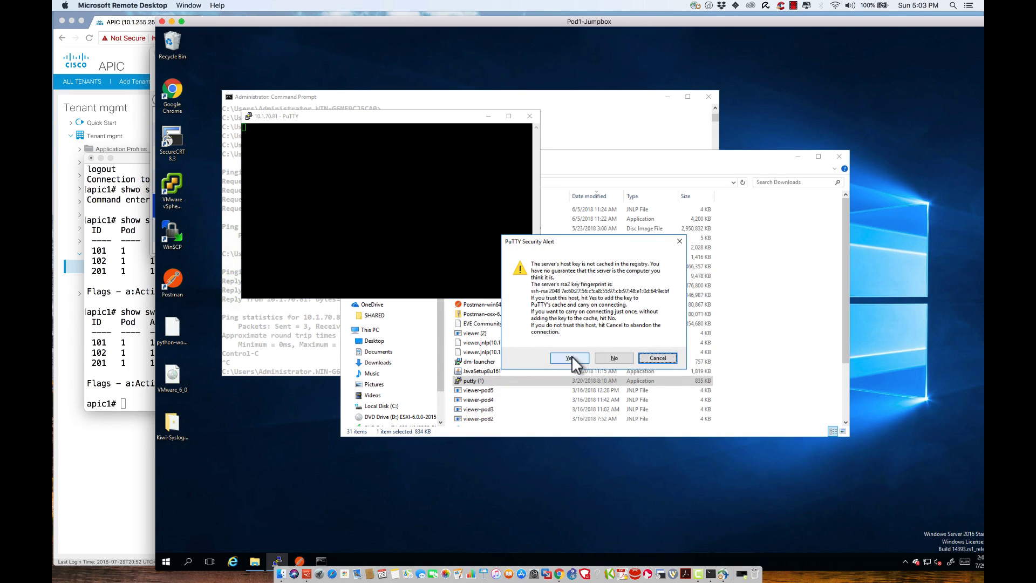
{"action": "left_click", "coordinate": [571, 358]}
Step: Log in as admin to reach the Leaf-1# prompt and enlarge the screen view
{"action": "type", "text": "as: a"}
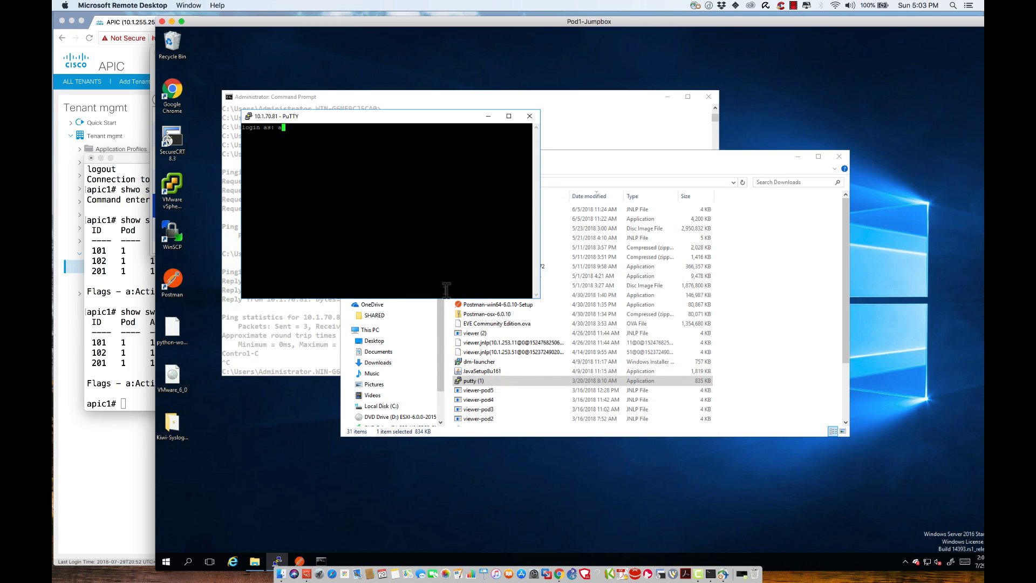
{"action": "type", "text": "dmin"}
{"action": "key", "text": "Return"}
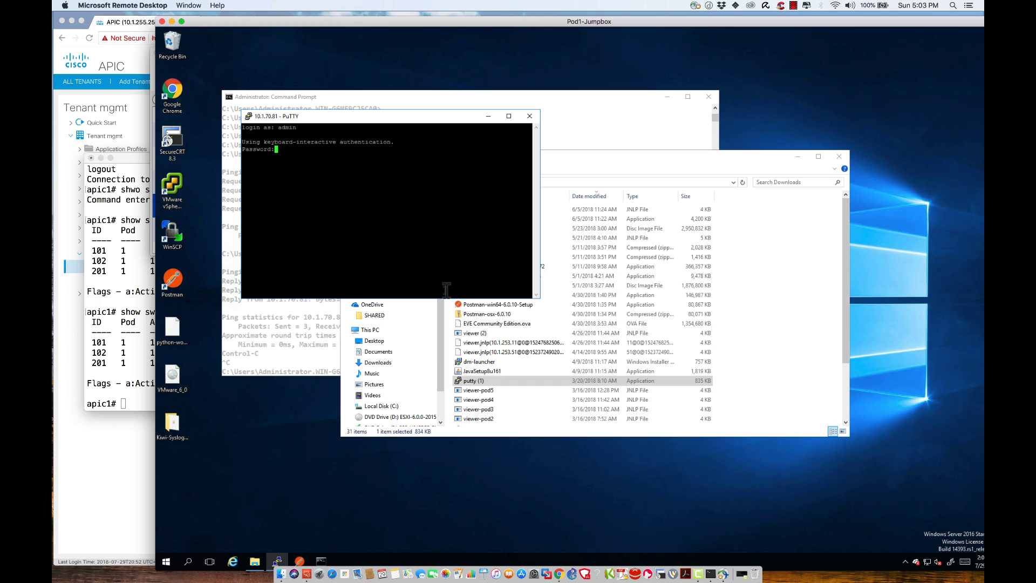
{"action": "key", "text": "Return"}
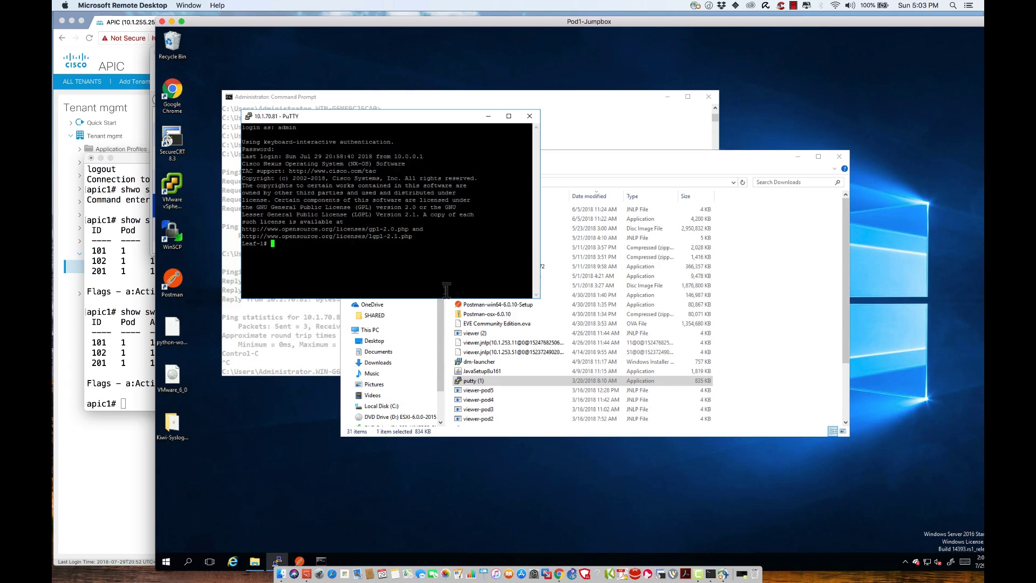
{"action": "key", "text": "Return"}
{"action": "key", "text": "Return"}
{"action": "key", "text": "Return"}
{"action": "key", "text": "Return"}
{"action": "key", "text": "super+plus"}
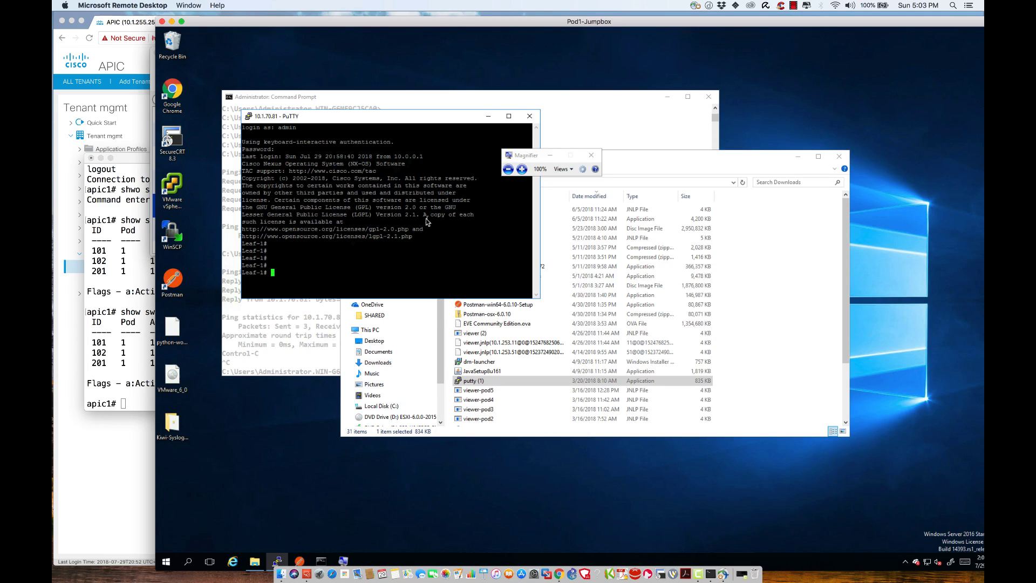
Step: Create a new static node management address entry for node range 201 to 201
{"action": "left_click", "coordinate": [172, 22]}
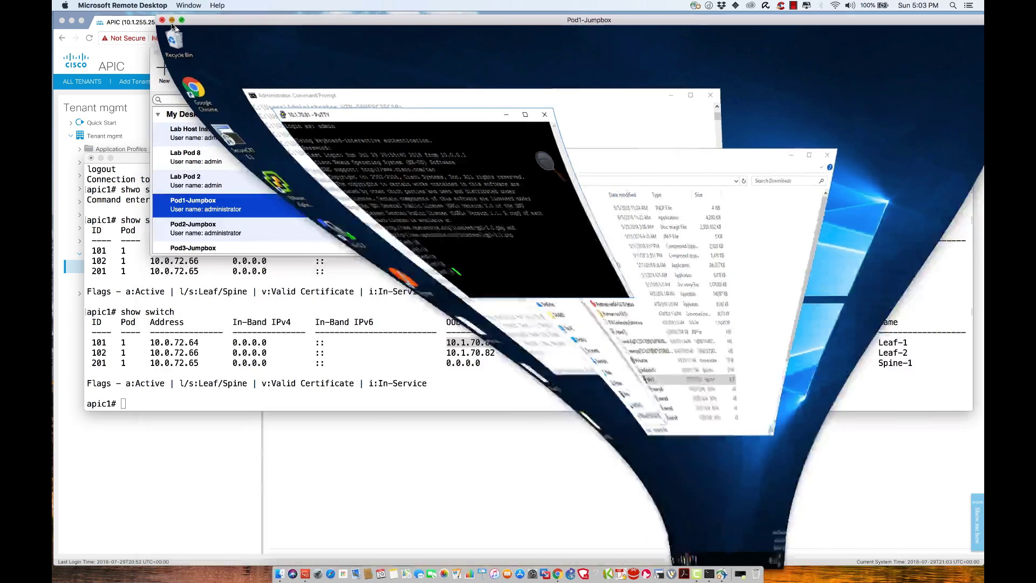
{"action": "left_click", "coordinate": [502, 182]}
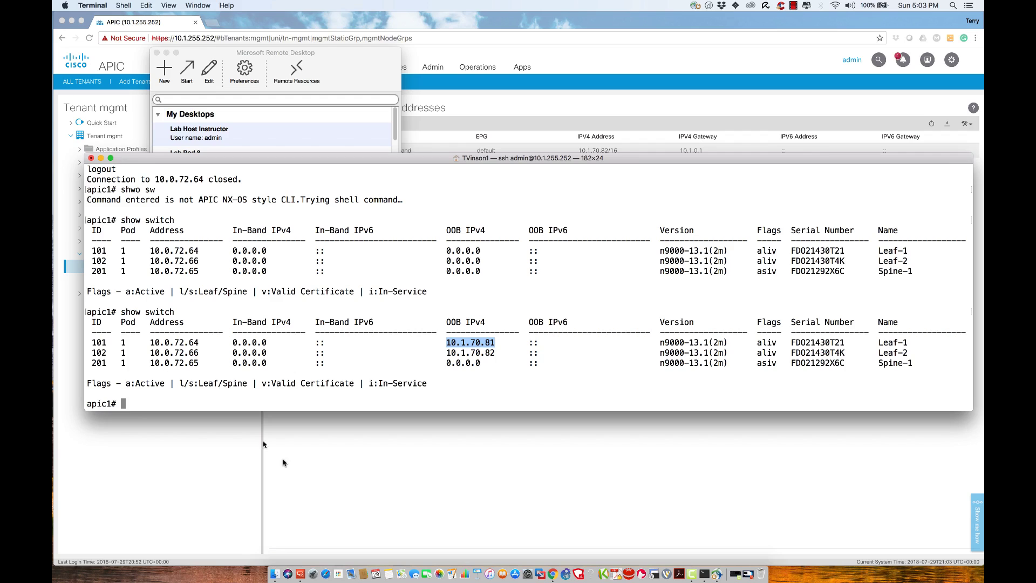
{"action": "left_click", "coordinate": [389, 505]}
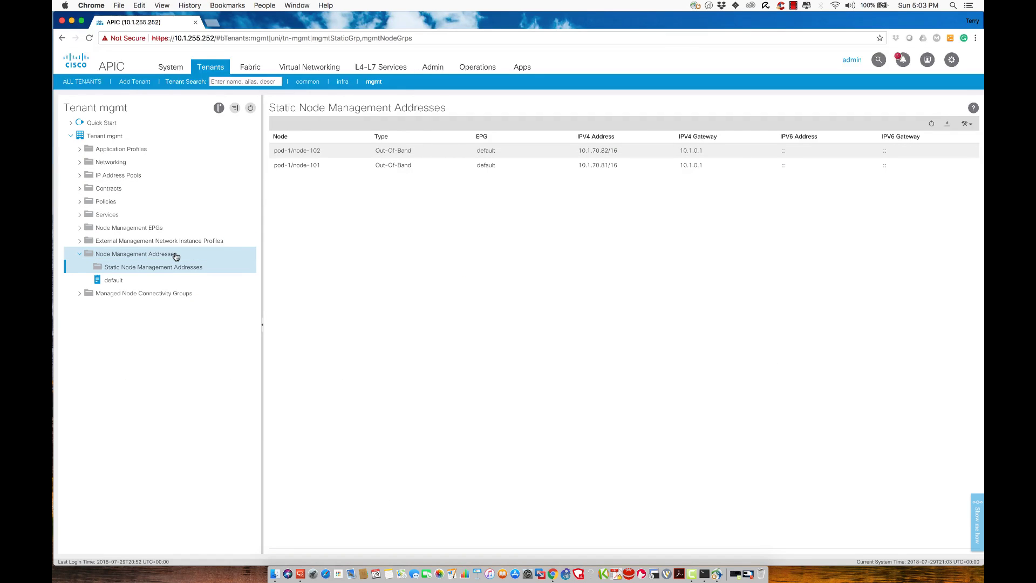
{"action": "right_click", "coordinate": [159, 270]}
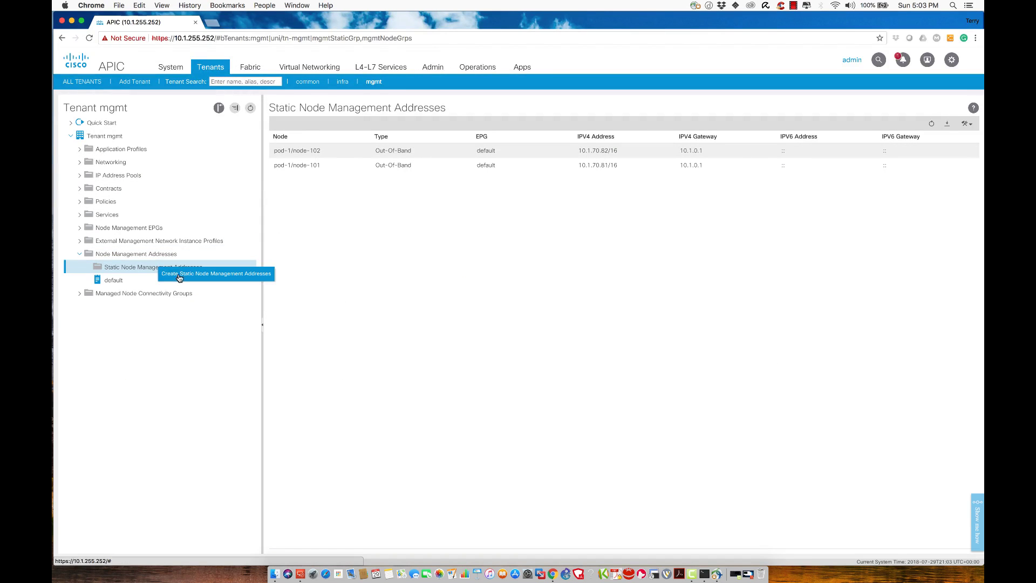
{"action": "left_click", "coordinate": [180, 277]}
{"action": "left_click", "coordinate": [441, 188]}
{"action": "type", "text": "201"}
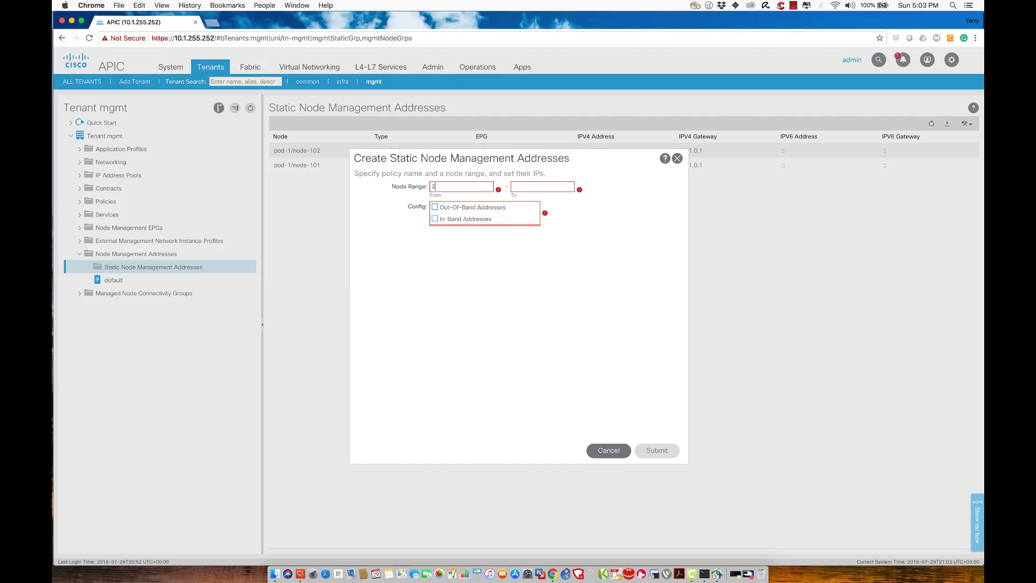
{"action": "key", "text": "Tab"}
{"action": "type", "text": "201"}
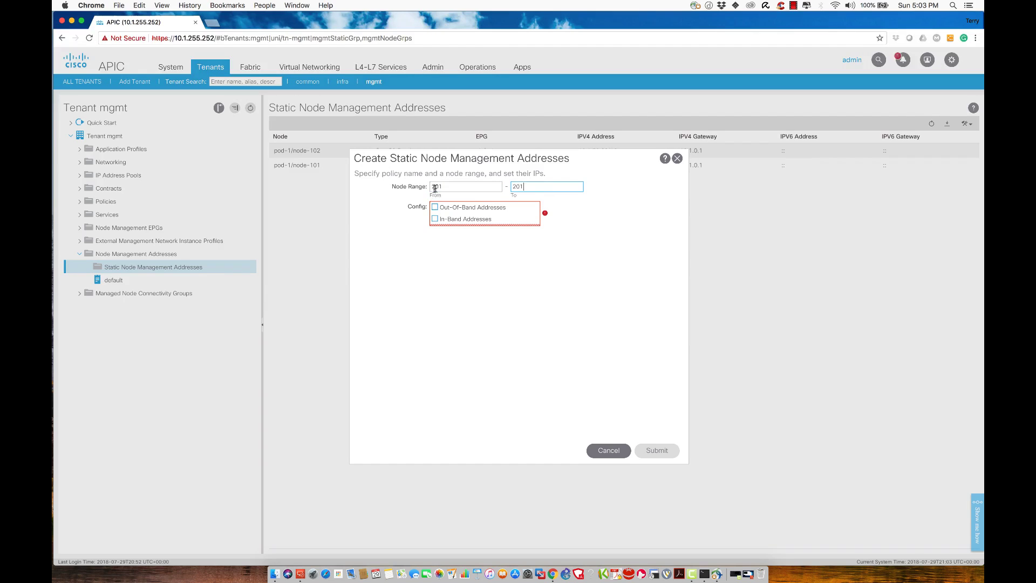
Step: Assign out-of-band address 10.1.70.83/16, gateway 10.1.0.1, in the default EPG and confirm
{"action": "left_click", "coordinate": [435, 207]}
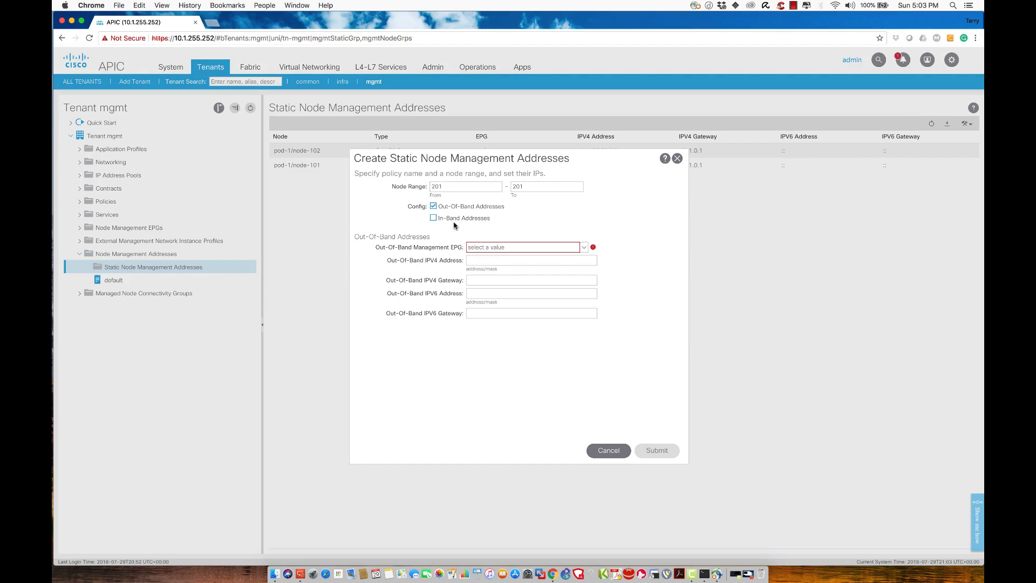
{"action": "left_click", "coordinate": [501, 250]}
{"action": "left_click", "coordinate": [484, 258]}
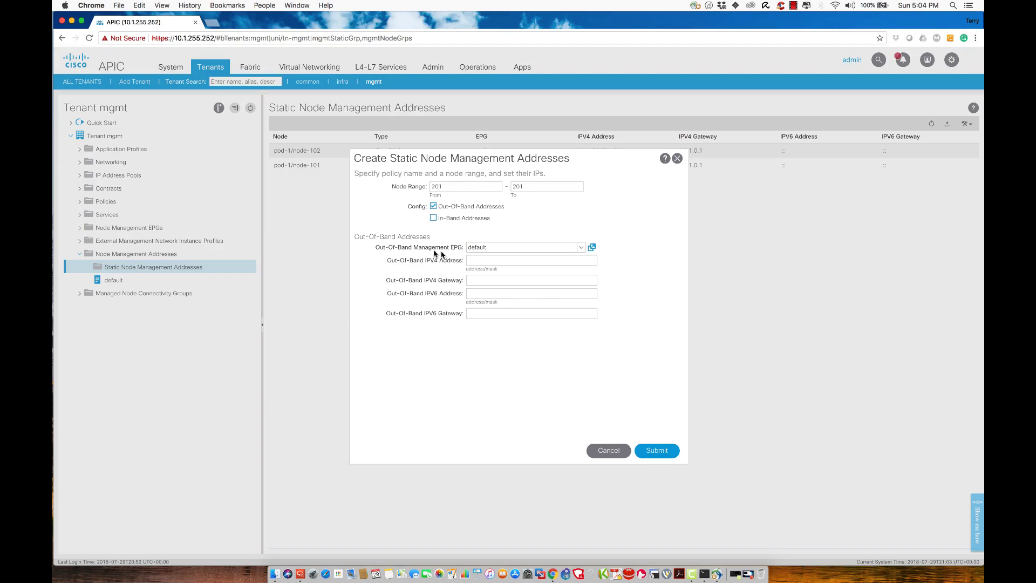
{"action": "left_click", "coordinate": [501, 263]}
{"action": "type", "text": "10.1.70.83"}
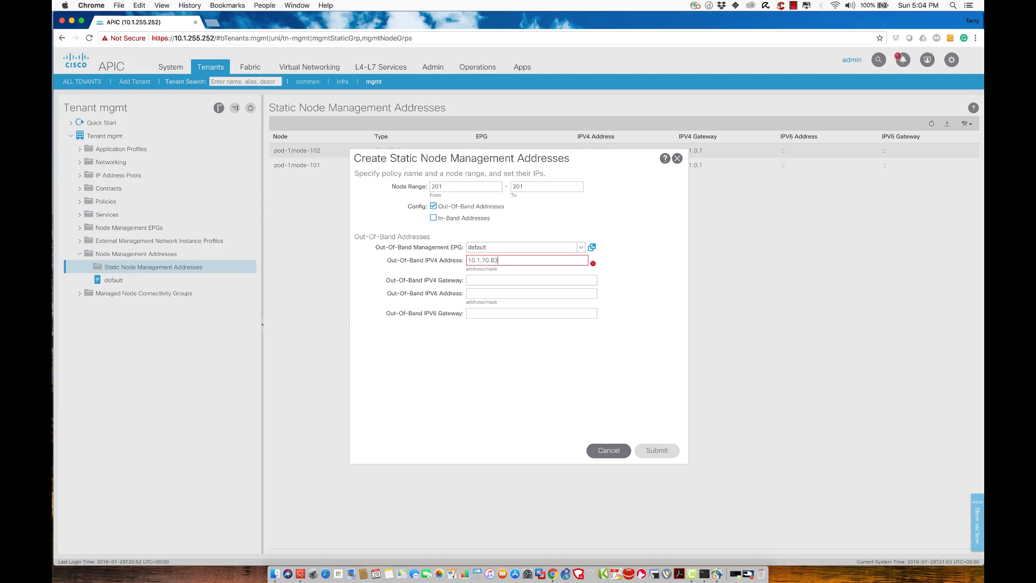
{"action": "type", "text": "/16"}
{"action": "key", "text": "Tab"}
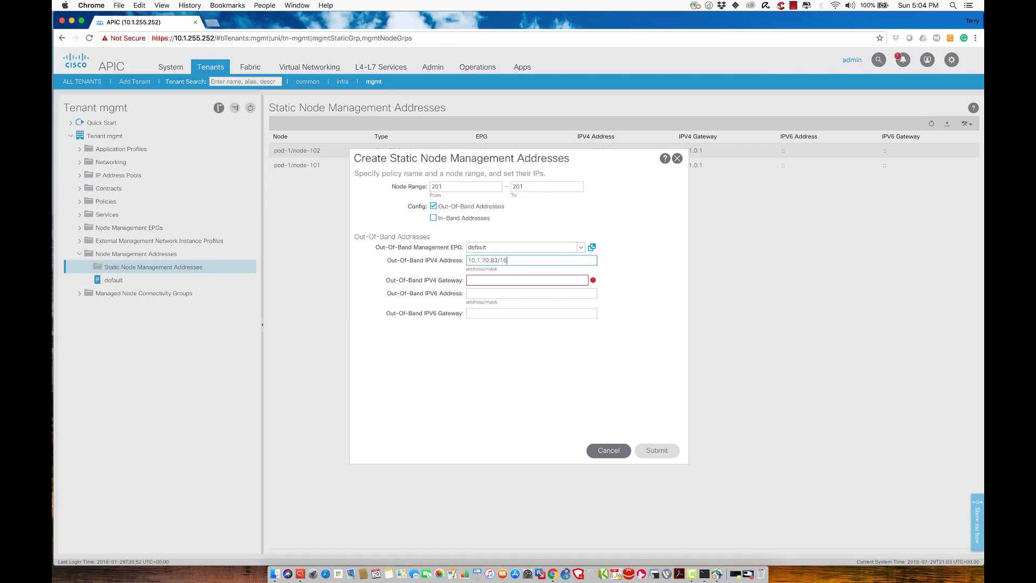
{"action": "type", "text": "10.10.10.1"}
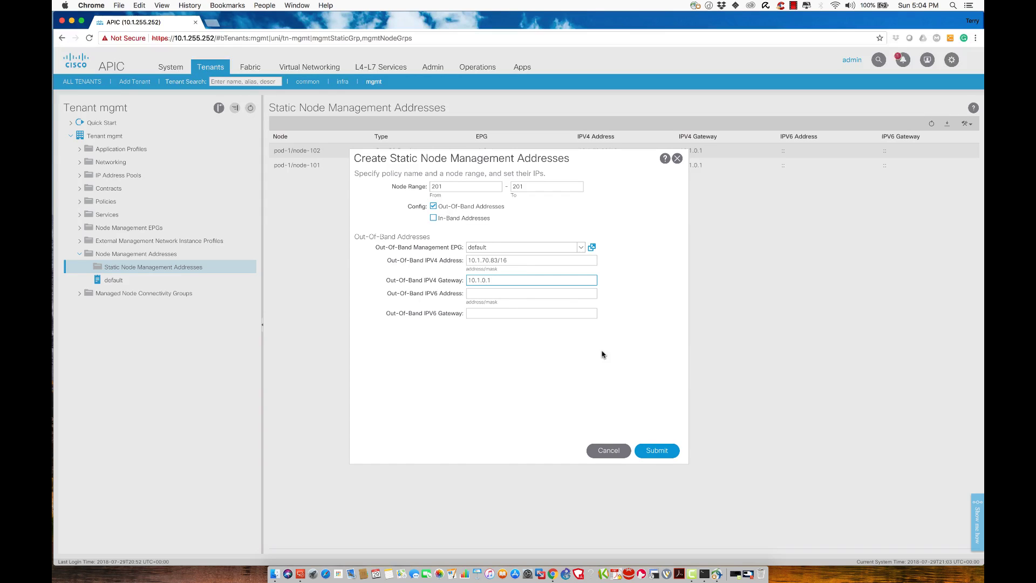
{"action": "left_click", "coordinate": [653, 453]}
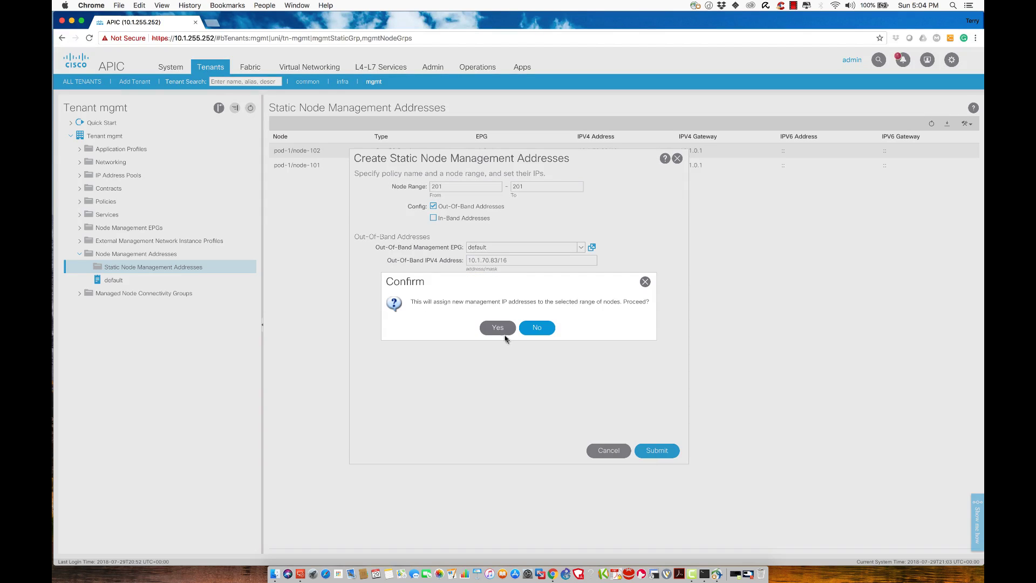
{"action": "left_click", "coordinate": [497, 329]}
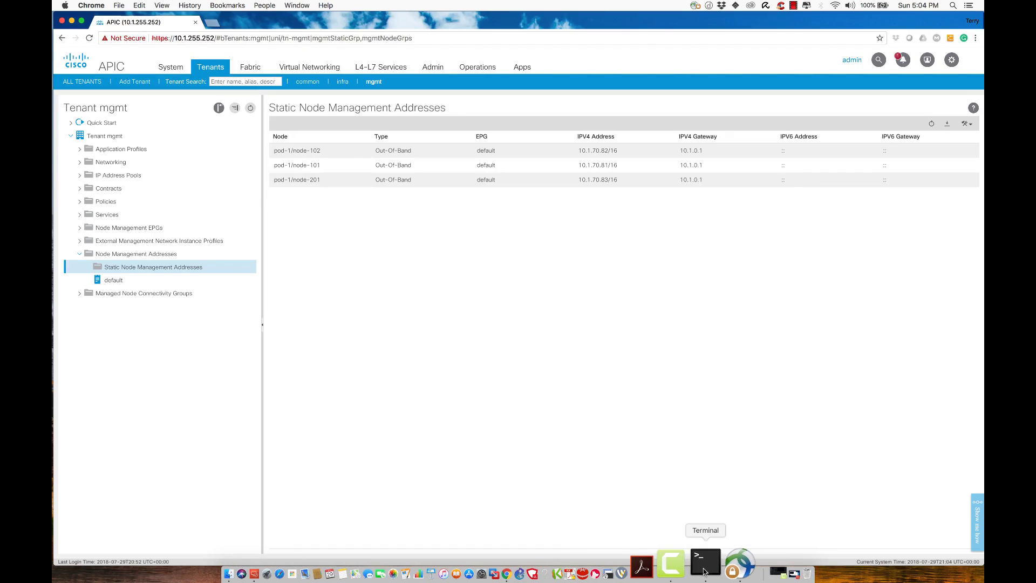
Step: Re-run show switch to confirm Spine-1 now lists OOB address 10.1.70.83
{"action": "left_click", "coordinate": [704, 571]}
{"action": "key", "text": "Up"}
{"action": "key", "text": "Return"}
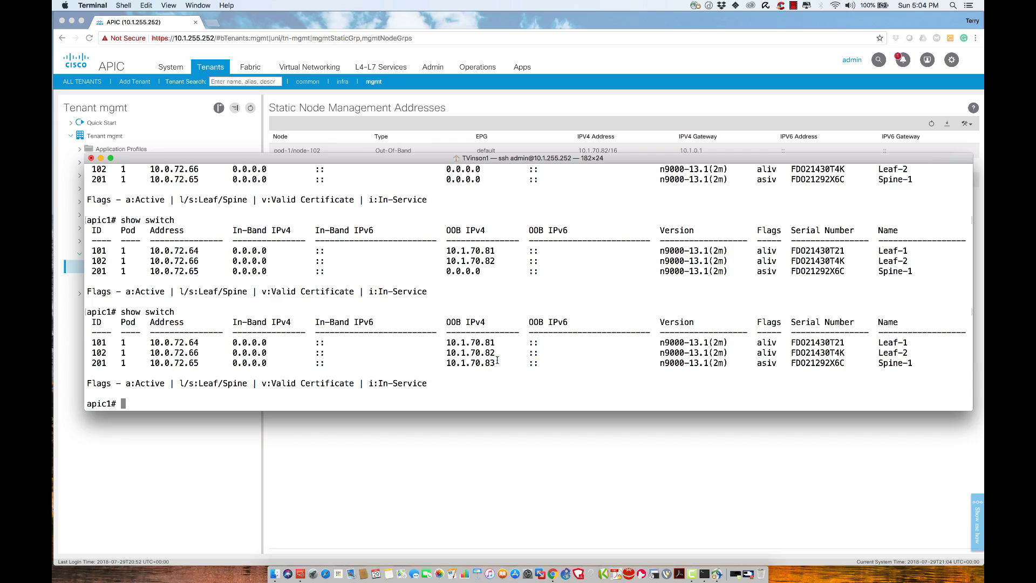
{"action": "key", "text": "Return"}
{"action": "key", "text": "Return"}
{"action": "key", "text": "Return"}
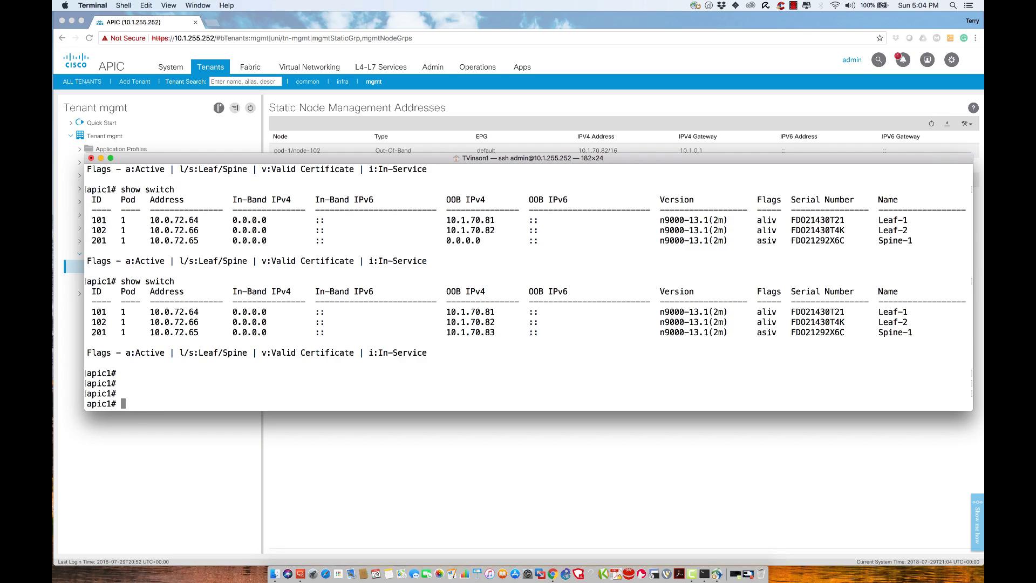
{"action": "type", "text": "ping 10.1.0.1"}
{"action": "key", "text": "Return"}
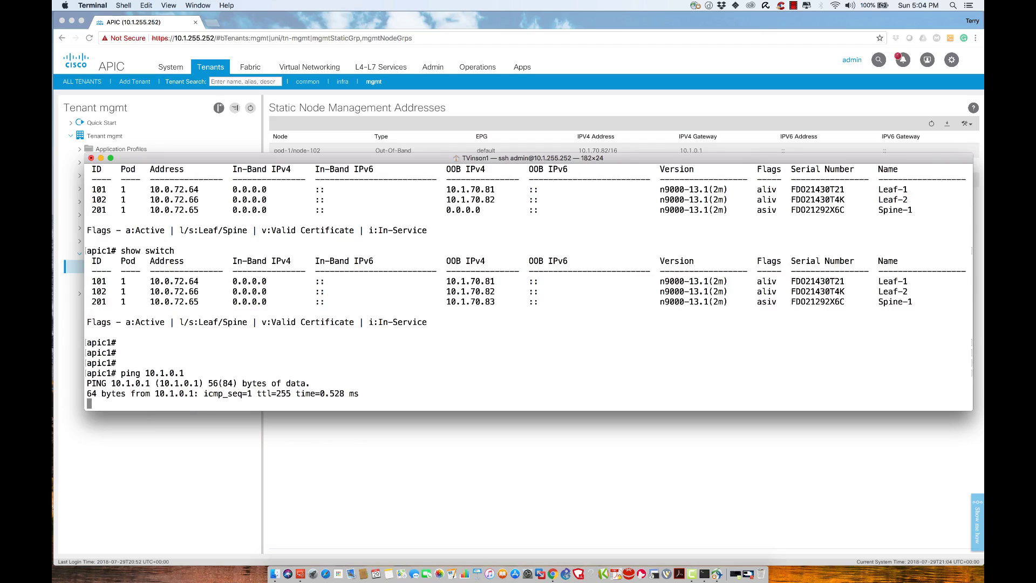
{"action": "key", "text": "ctrl+c"}
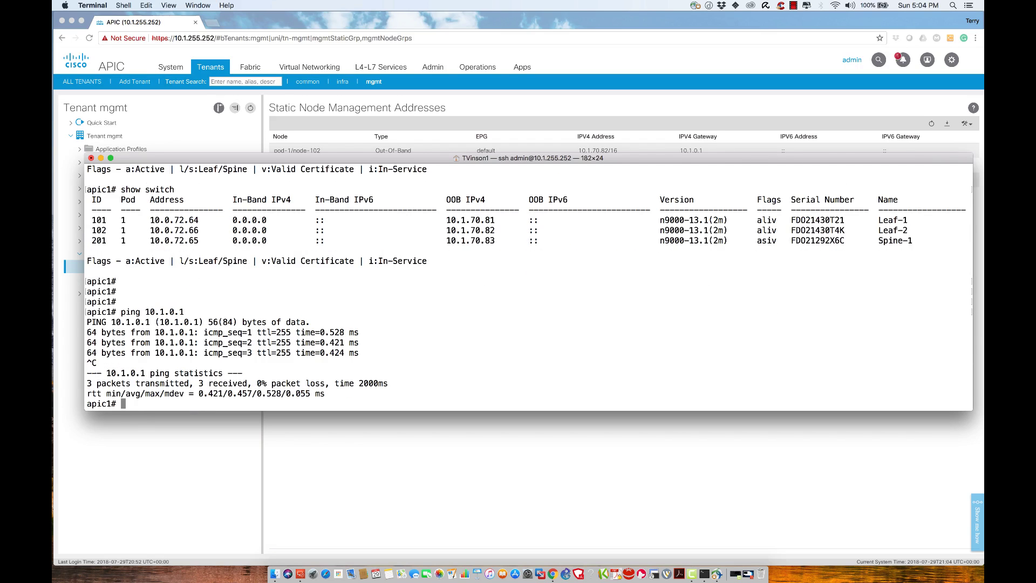
{"action": "type", "text": "ping 208.67.222.222"}
{"action": "key", "text": "Return"}
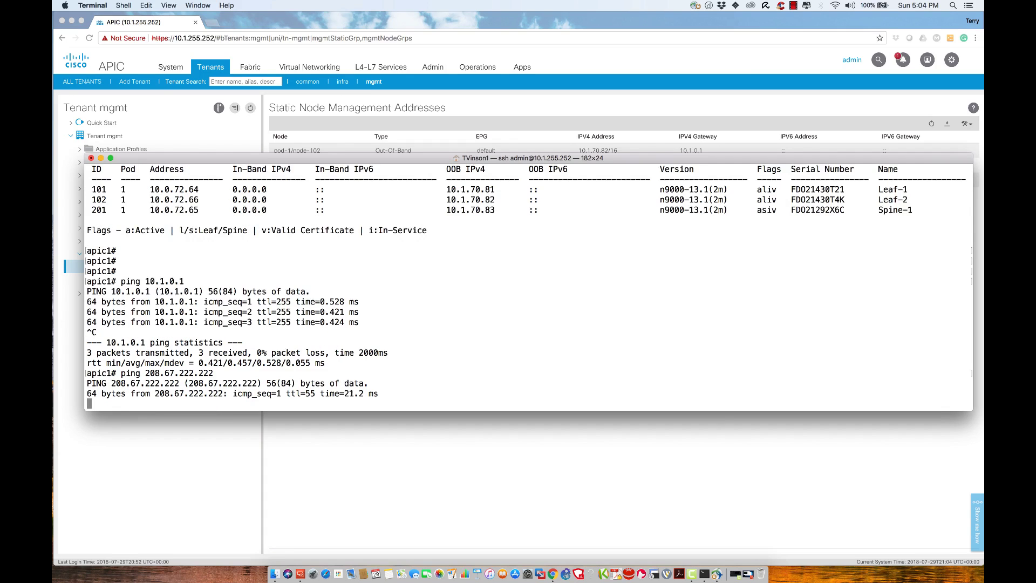
{"action": "key", "text": "ctrl+c"}
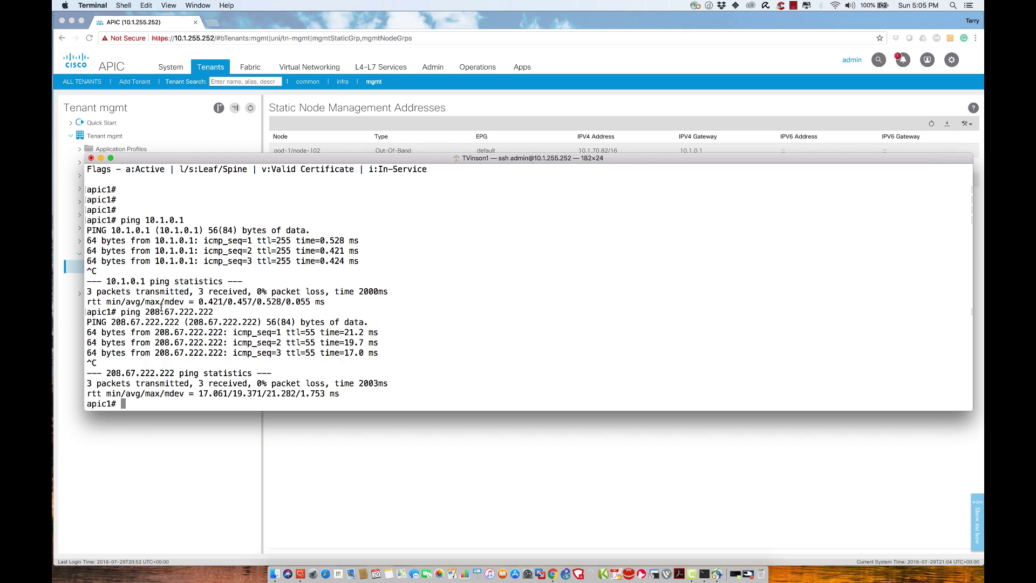
{"action": "type", "text": "ping www.google.com"}
{"action": "key", "text": "Return"}
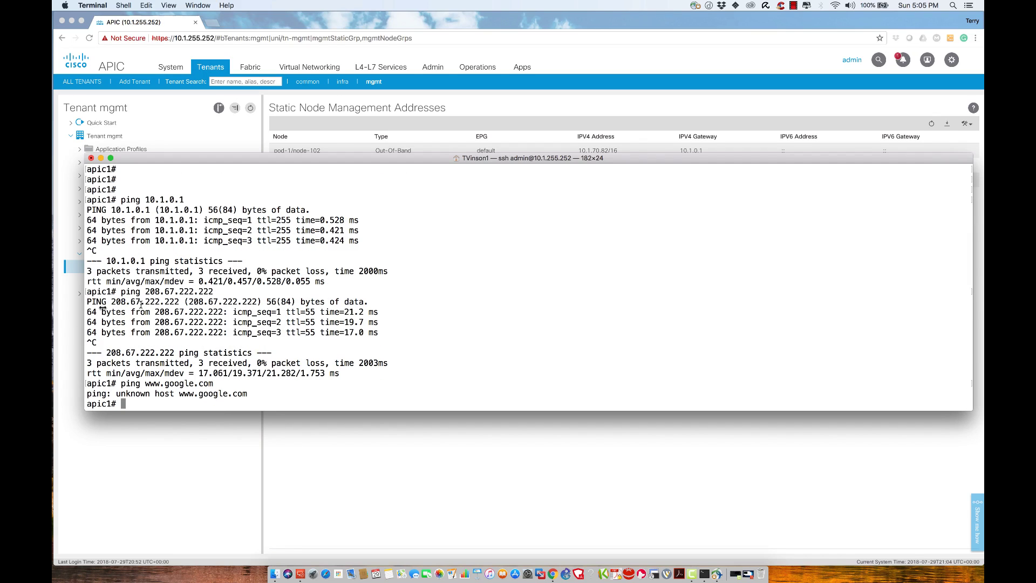
{"action": "double_click", "coordinate": [176, 383]}
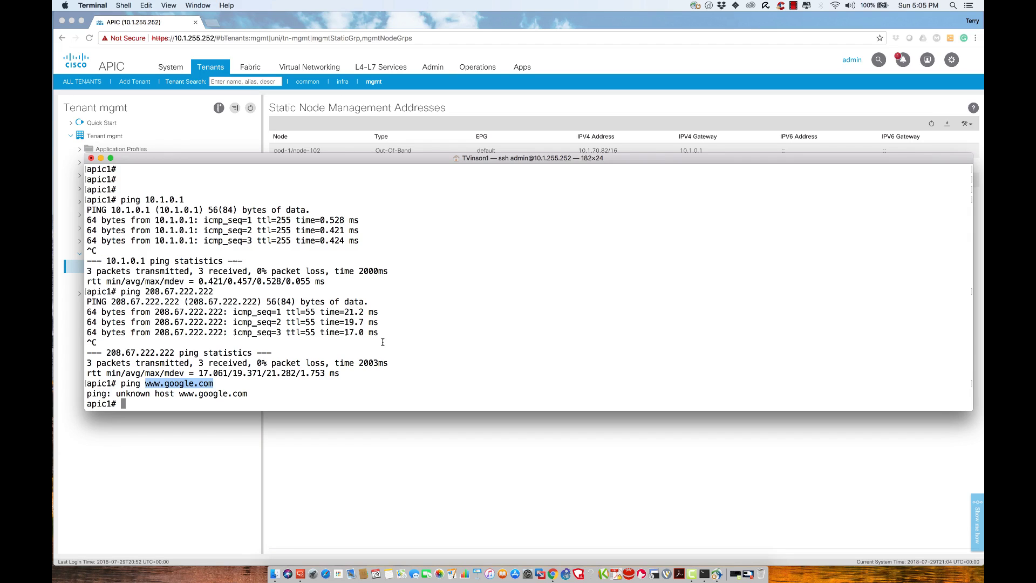
Step: Run show dns-domain on apic1, which lists no DNS domains
{"action": "key", "text": "Return"}
{"action": "key", "text": "Return"}
{"action": "key", "text": "Return"}
{"action": "type", "text": "show "}
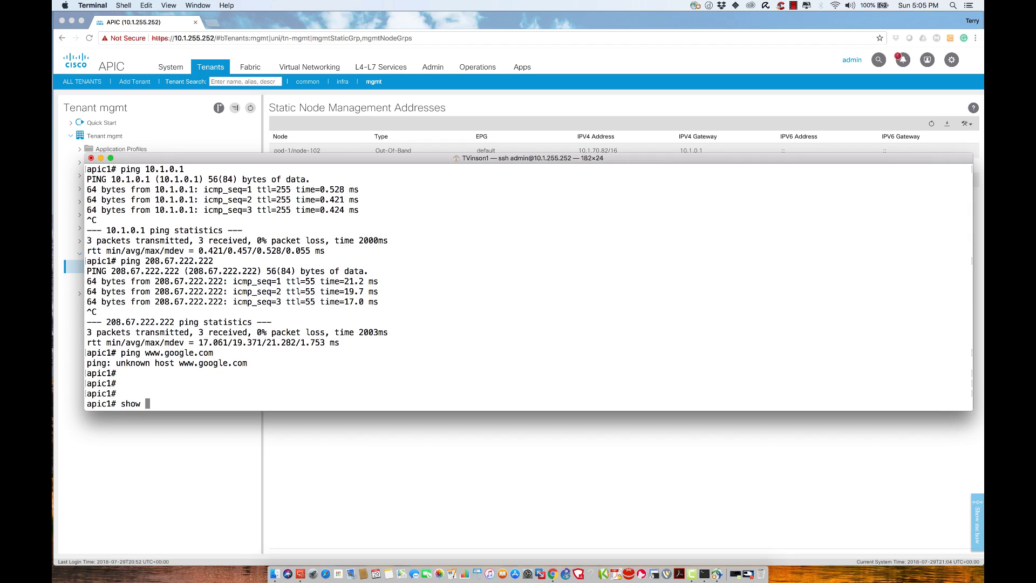
{"action": "type", "text": "dn"}
{"action": "key", "text": "Tab"}
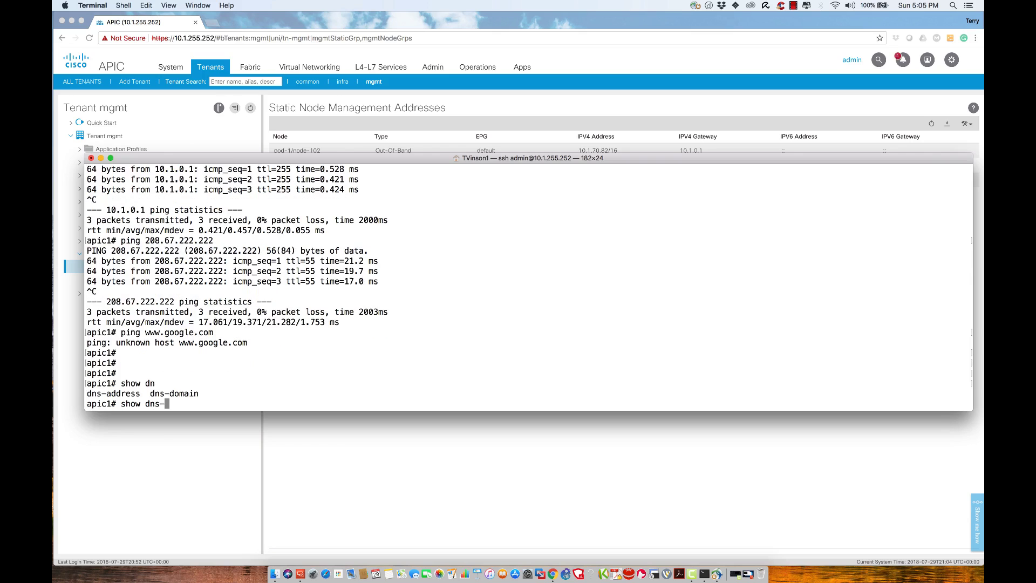
{"action": "type", "text": "domain"}
{"action": "key", "text": "Return"}
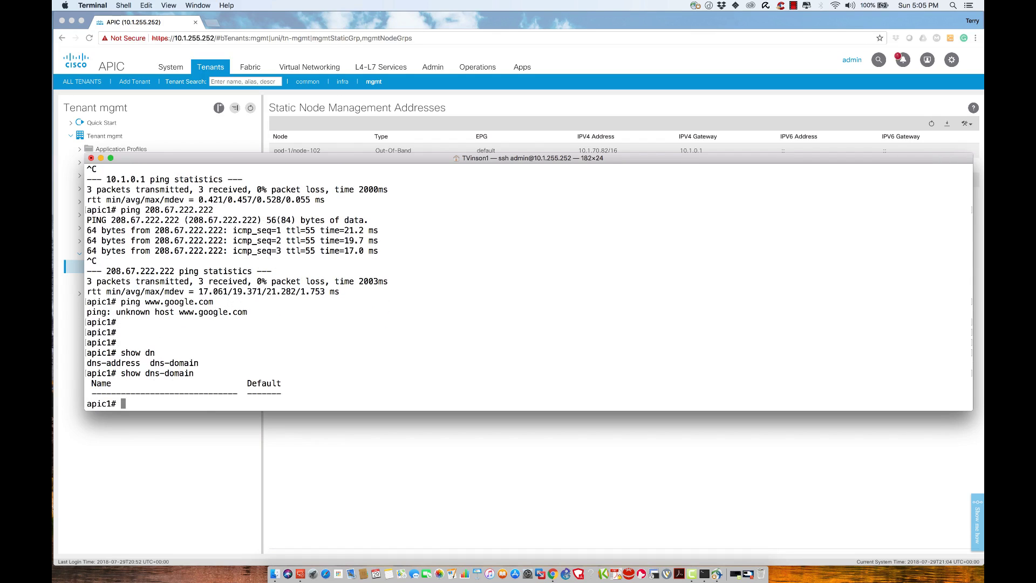
Step: SSH to leaf-1, correcting the failed 'ssh leaf 1', until the password prompt appears
{"action": "key", "text": "Return"}
{"action": "key", "text": "Return"}
{"action": "key", "text": "Return"}
{"action": "key", "text": "Return"}
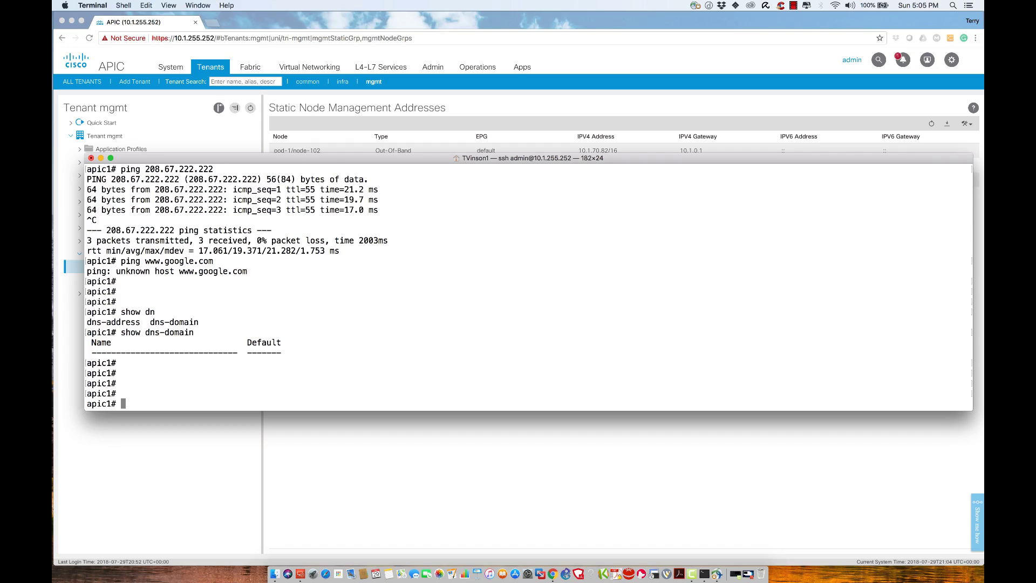
{"action": "type", "text": "ssh le"}
{"action": "key", "text": "Tab"}
{"action": "type", "text": "e"}
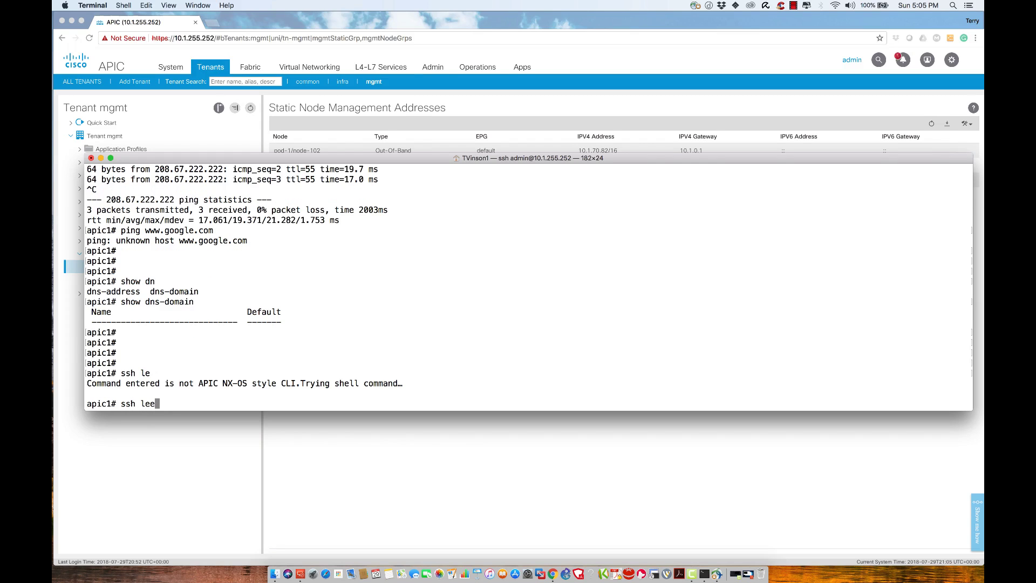
{"action": "key", "text": "Tab"}
{"action": "type", "text": "f 1"}
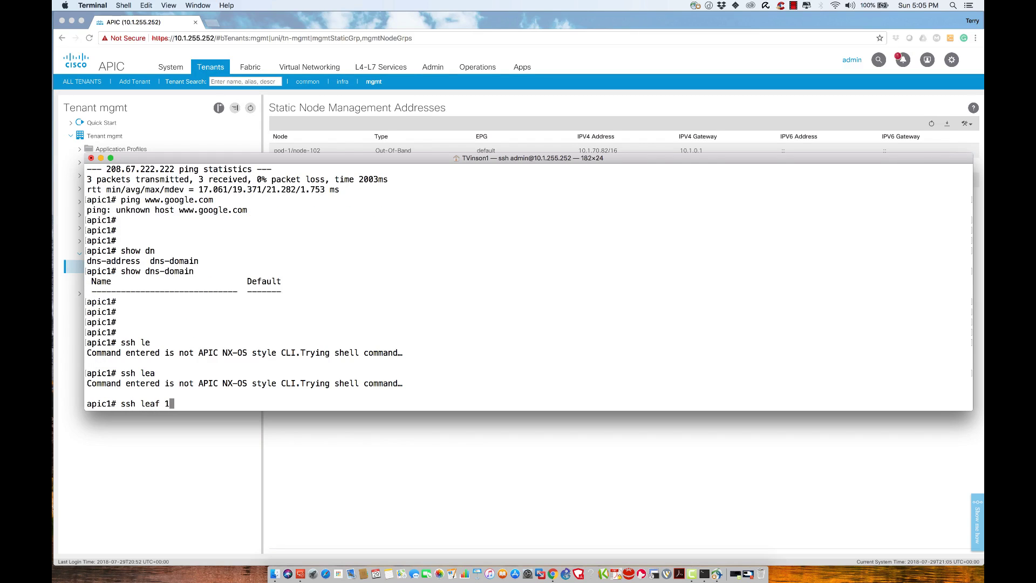
{"action": "key", "text": "Return"}
{"action": "key", "text": "Up"}
{"action": "key", "text": "BackSpace"}
{"action": "key", "text": "BackSpace"}
{"action": "key", "text": "BackSpace"}
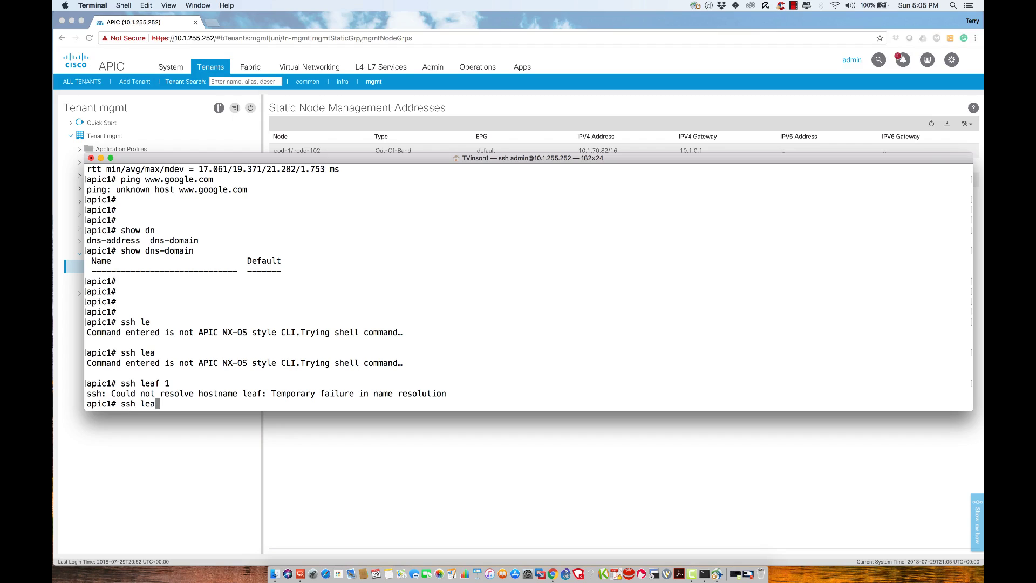
{"action": "type", "text": "-"}
{"action": "key", "text": "BackSpace"}
{"action": "type", "text": "f-1"}
{"action": "key", "text": "Return"}
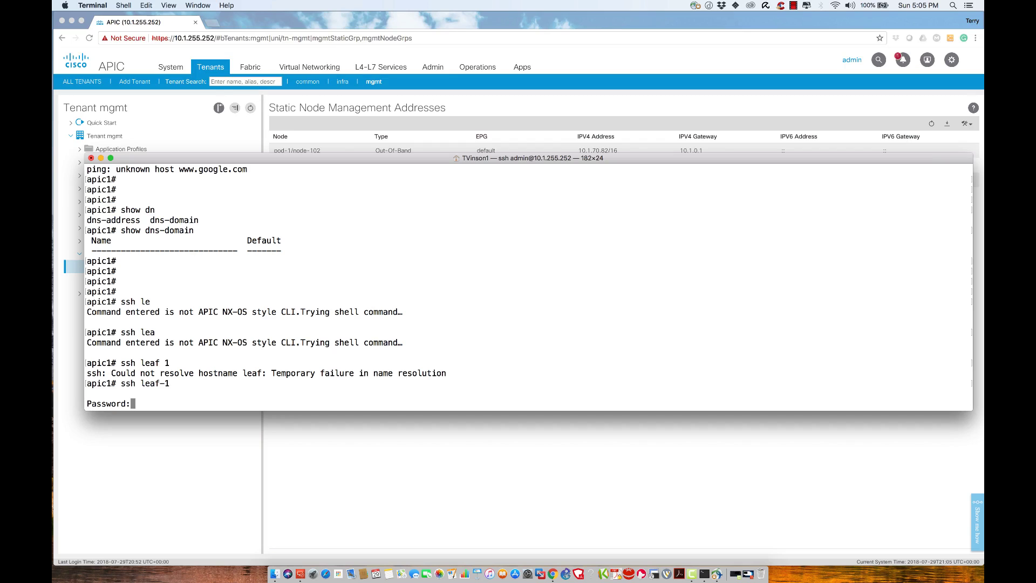
{"action": "key", "text": "Return"}
{"action": "type", "text": "p"}
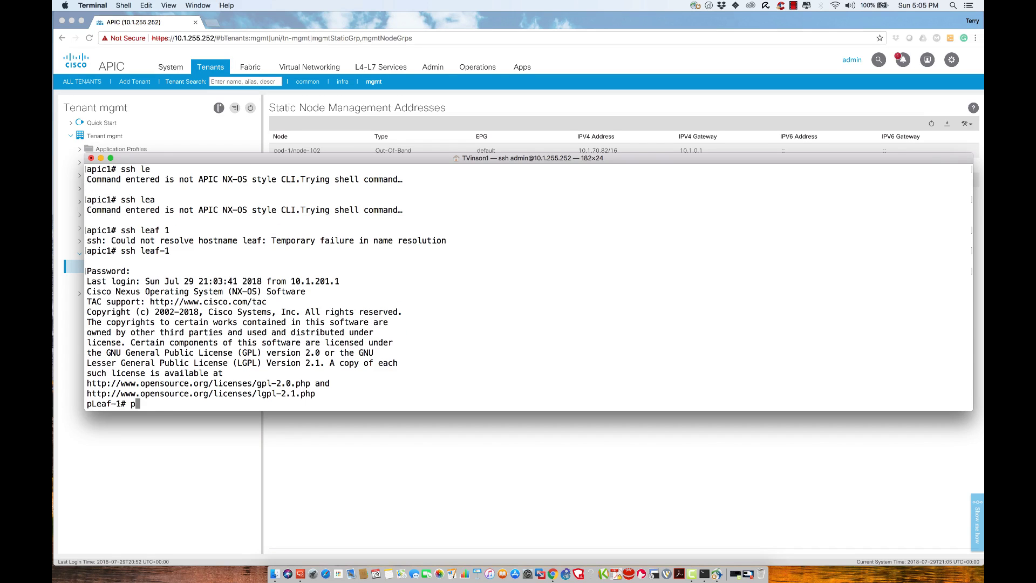
{"action": "type", "text": "ing www.google.com"}
{"action": "key", "text": "Return"}
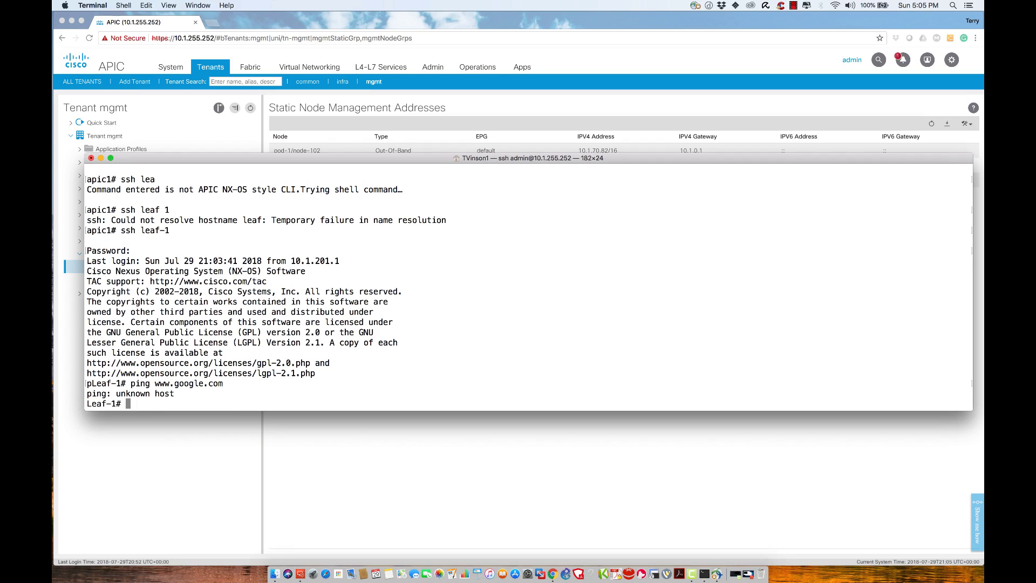
Step: Check NTP statistics and show ntp peer-status on Leaf-1, fixing the misspelled command
{"action": "type", "text": "show nt"}
{"action": "type", "text": "p statistics"}
{"action": "key", "text": "Return"}
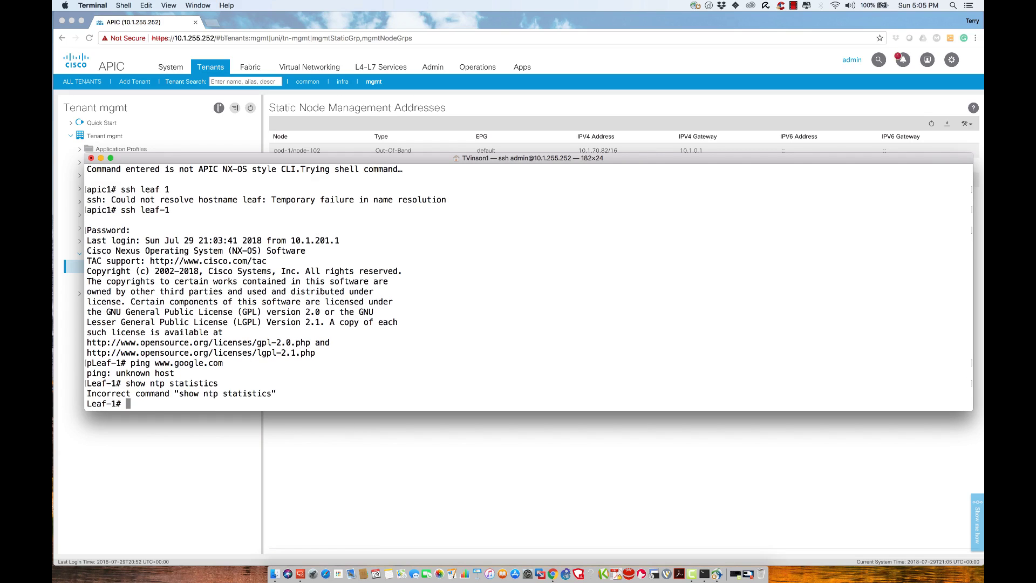
{"action": "type", "text": "show ntp ??"}
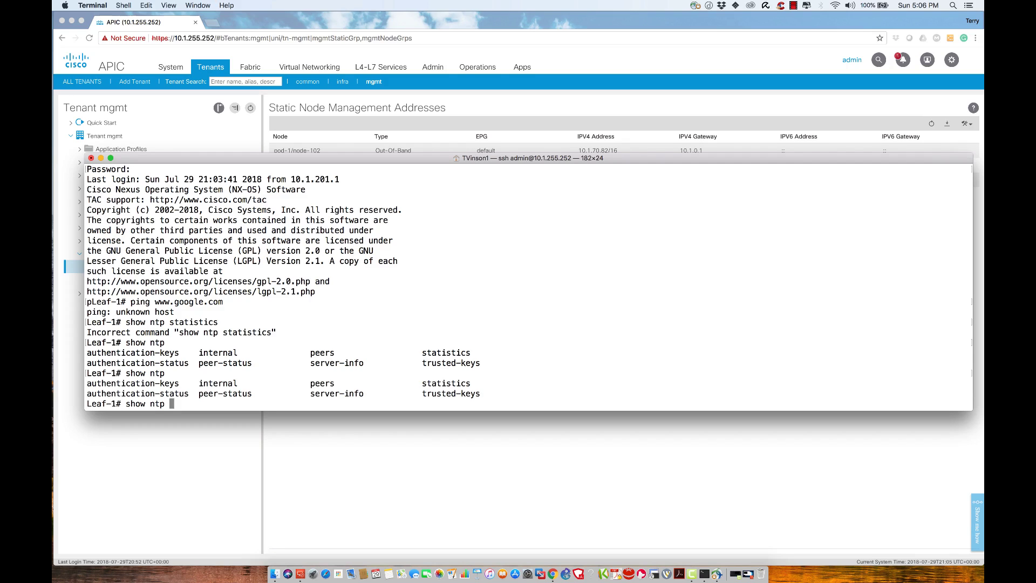
{"action": "type", "text": "peer-staus"}
{"action": "key", "text": "Return"}
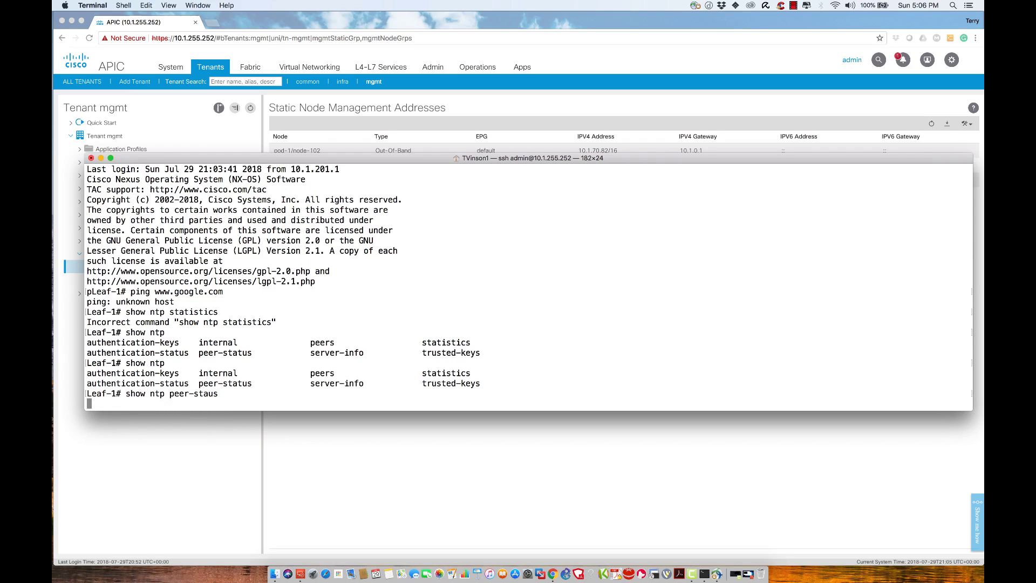
{"action": "key", "text": "Up"}
{"action": "key", "text": "BackSpace"}
{"action": "key", "text": "BackSpace"}
{"action": "type", "text": "ts"}
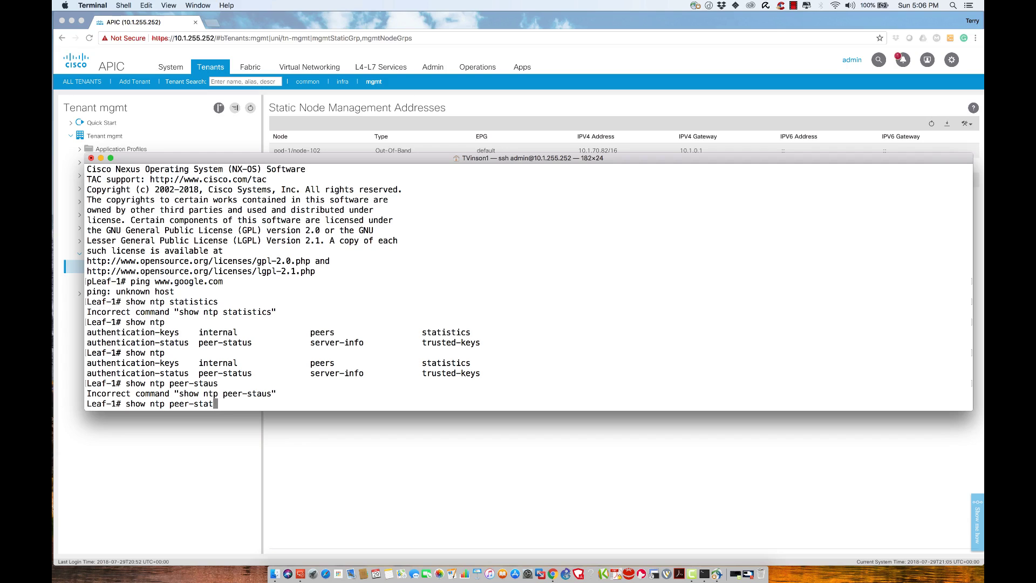
{"action": "key", "text": "BackSpace"}
{"action": "type", "text": "us"}
{"action": "key", "text": "Return"}
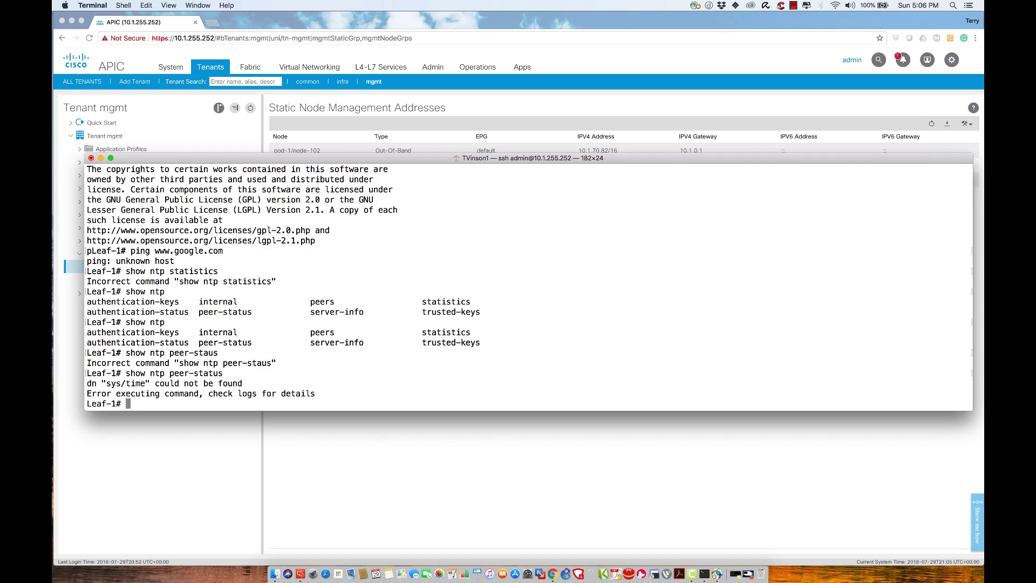
Step: Run show ntp peers, which errors with dn sys/time not found, then exit Leaf-1
{"action": "type", "text": "show ntp peers"}
{"action": "key", "text": "Return"}
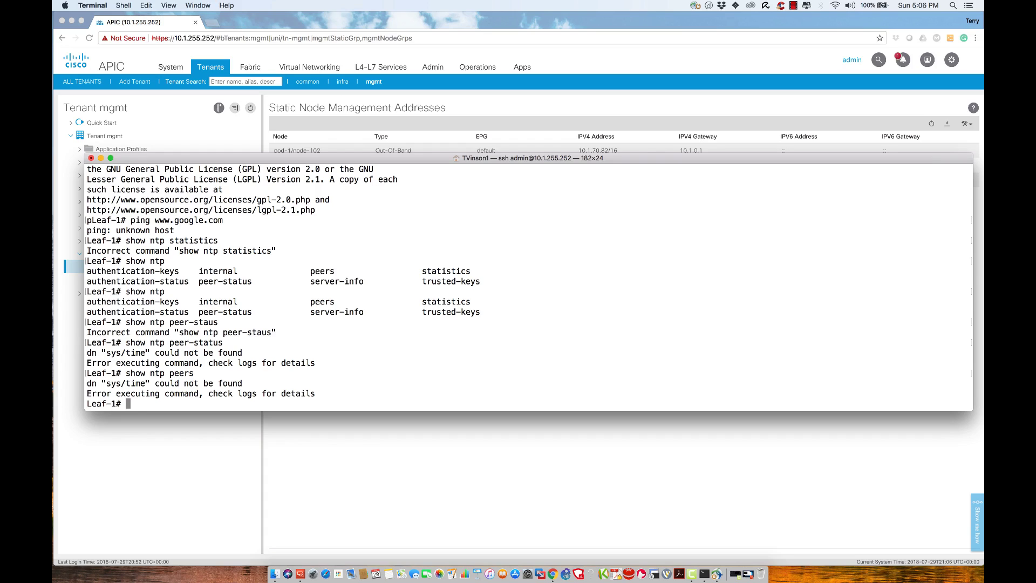
{"action": "type", "text": "exit"}
{"action": "key", "text": "Return"}
Step: Re-run show switch on the APIC to see Leaf-1's address, and try show leaf-1
{"action": "key", "text": "Up"}
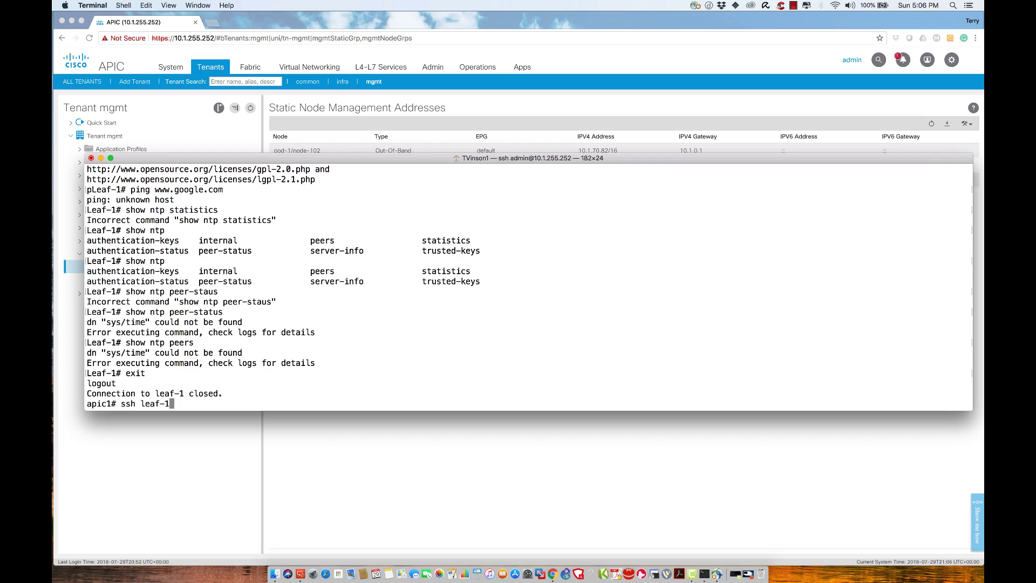
{"action": "key", "text": "Up"}
{"action": "key", "text": "Up"}
{"action": "key", "text": "Up"}
{"action": "key", "text": "Up"}
{"action": "key", "text": "Up"}
{"action": "key", "text": "Up"}
{"action": "key", "text": "Down"}
{"action": "key", "text": "Return"}
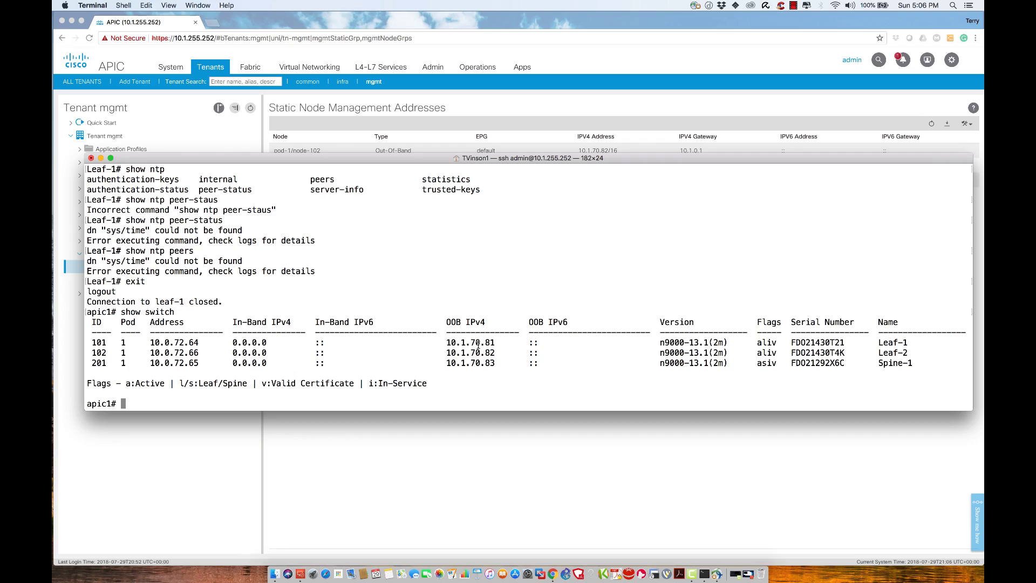
{"action": "type", "text": "show leaf-1"}
{"action": "key", "text": "Return"}
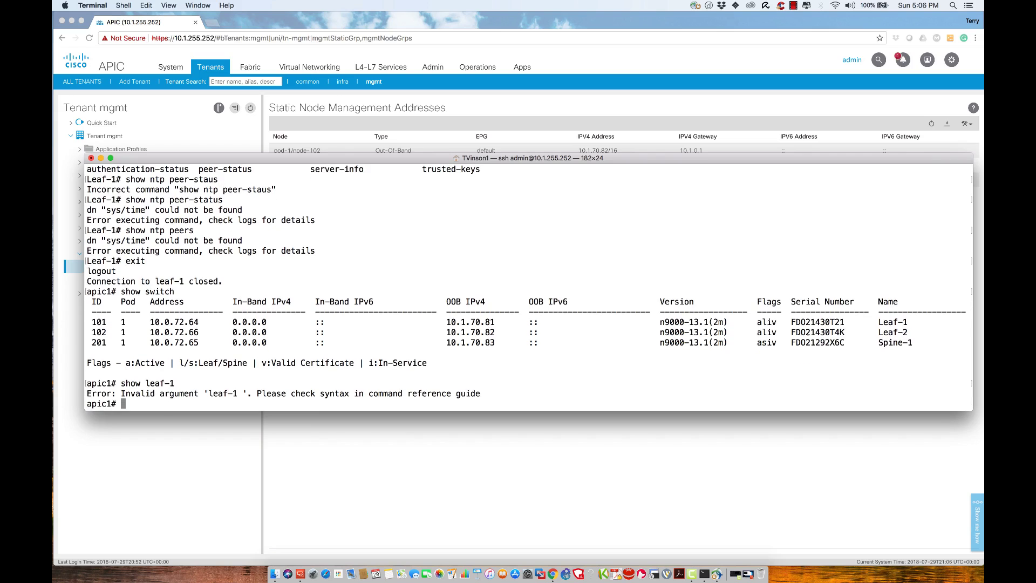
Step: SSH into Leaf-1 and confirm mgmt0 has 10.1.70.81/16 in show ip int bri
{"action": "type", "text": "ssh leaf-"}
{"action": "type", "text": "1"}
{"action": "key", "text": "Return"}
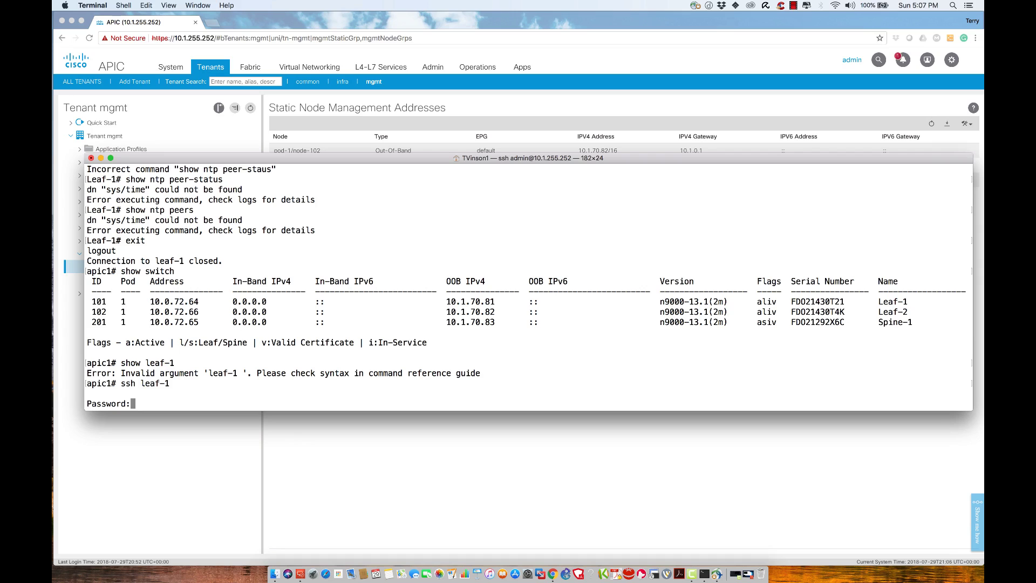
{"action": "key", "text": "Return"}
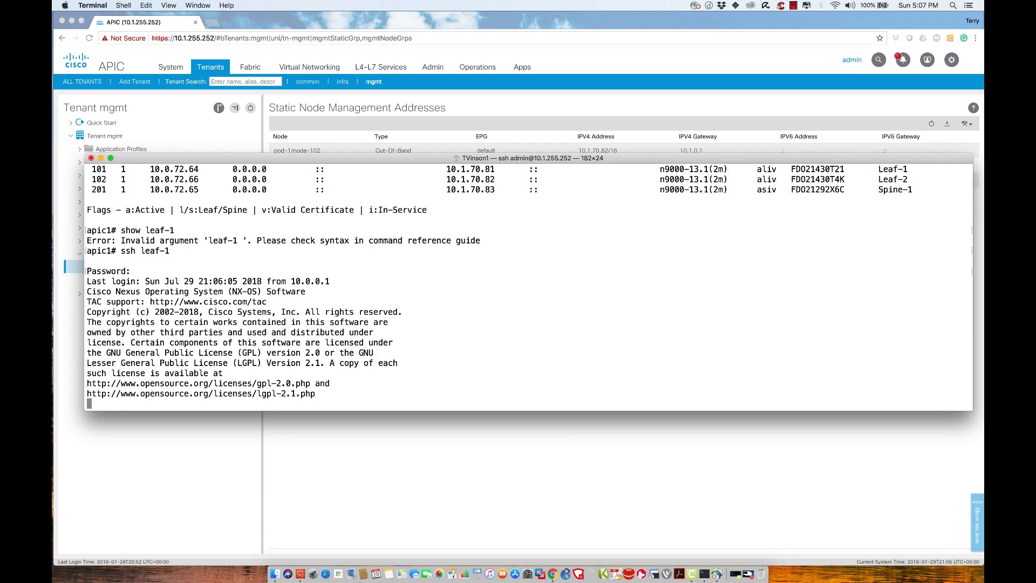
{"action": "type", "text": "show ip int bri"}
{"action": "key", "text": "Return"}
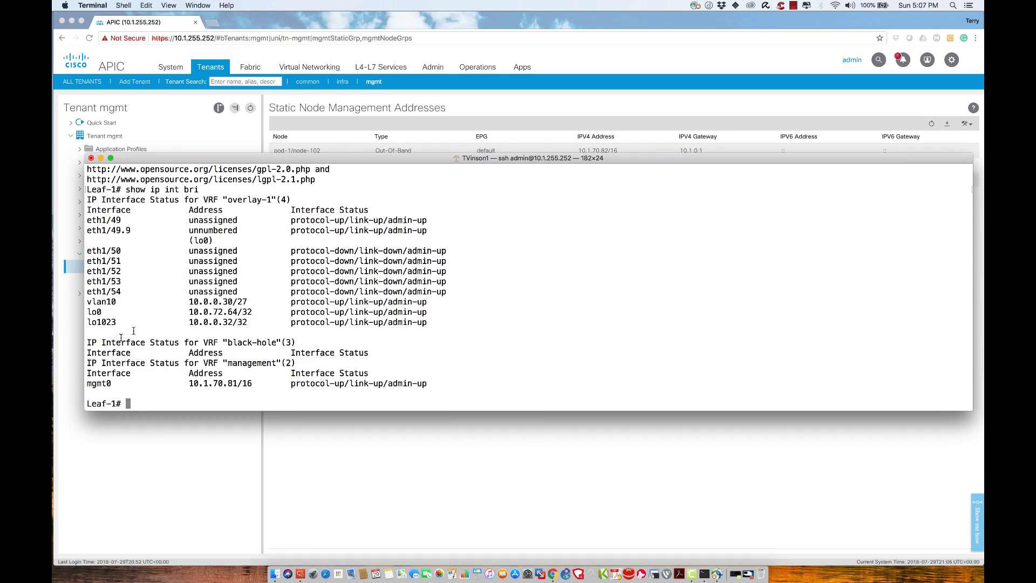
{"action": "mouse_move", "coordinate": [190, 390]}
{"action": "left_mouse_down"}
{"action": "mouse_move", "coordinate": [194, 377]}
{"action": "mouse_move", "coordinate": [188, 385]}
{"action": "left_mouse_up"}
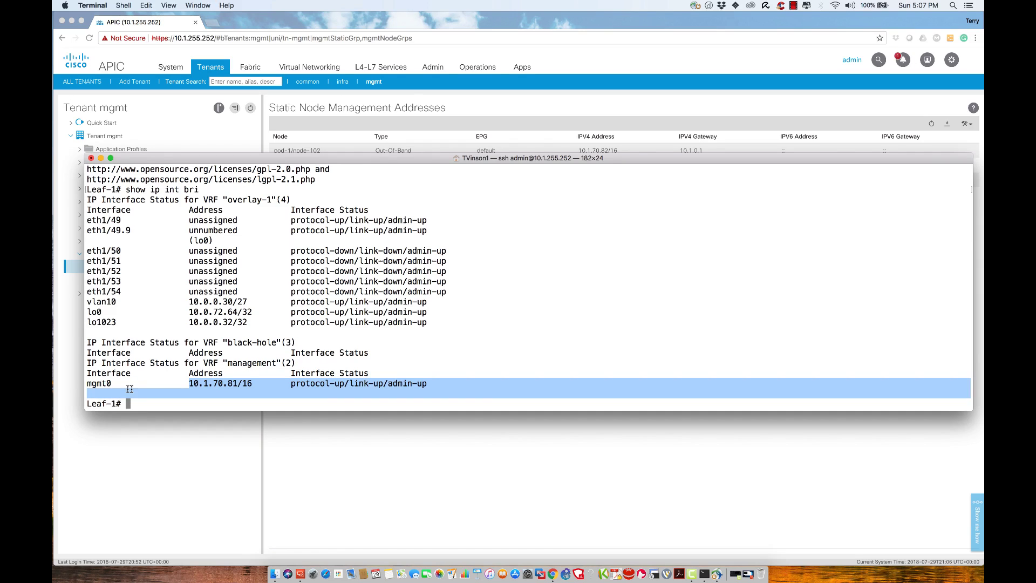
{"action": "left_click_drag", "start_coordinate": [112, 385], "coordinate": [87, 383]}
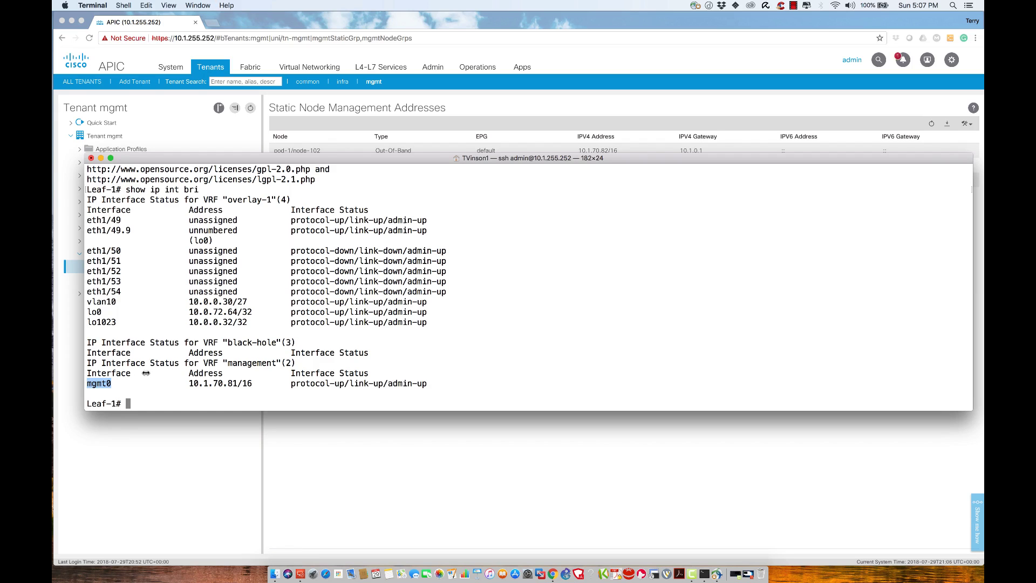
Step: Ping 10.1.1.71 from Leaf-1 with 0% loss and begin an SSH command to it
{"action": "type", "text": "ping 10.1"}
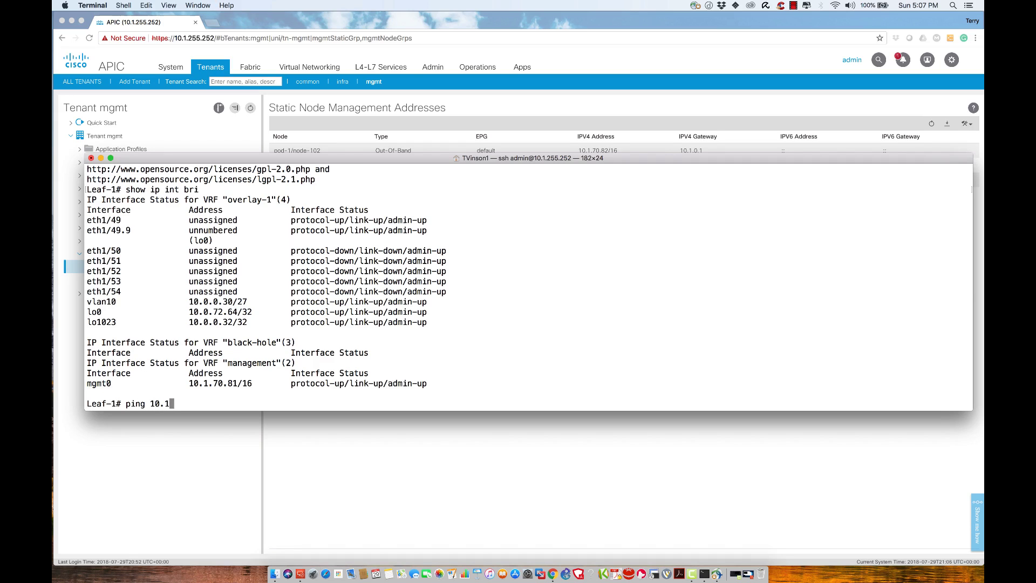
{"action": "type", "text": "."}
{"action": "type", "text": "1."}
{"action": "type", "text": "71"}
{"action": "key", "text": "Return"}
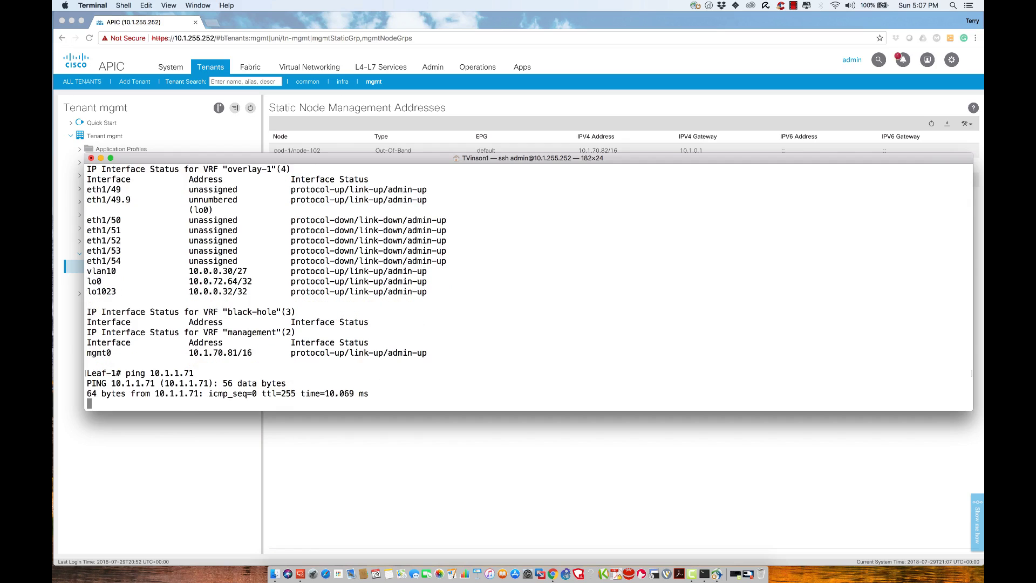
{"action": "key", "text": "ctrl+c"}
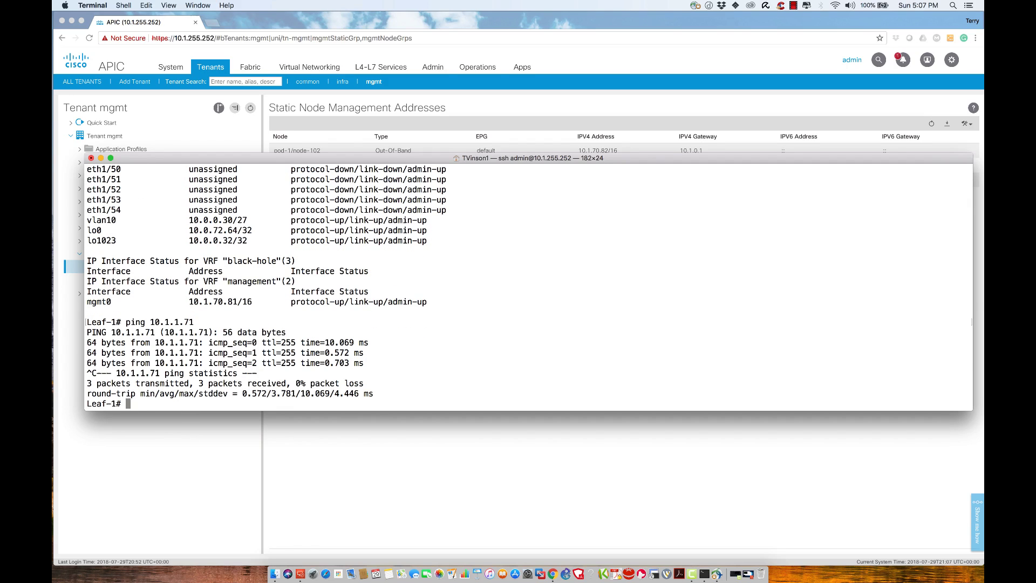
{"action": "type", "text": "ssh admin@10.1.1.71"}
{"action": "key", "text": "Return"}
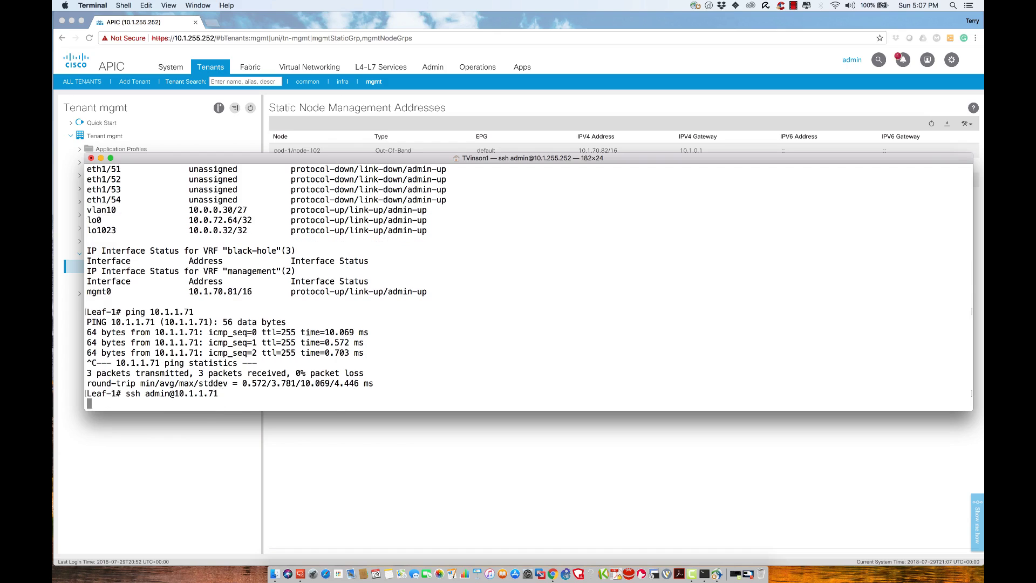
{"action": "type", "text": "yes"}
{"action": "key", "text": "Return"}
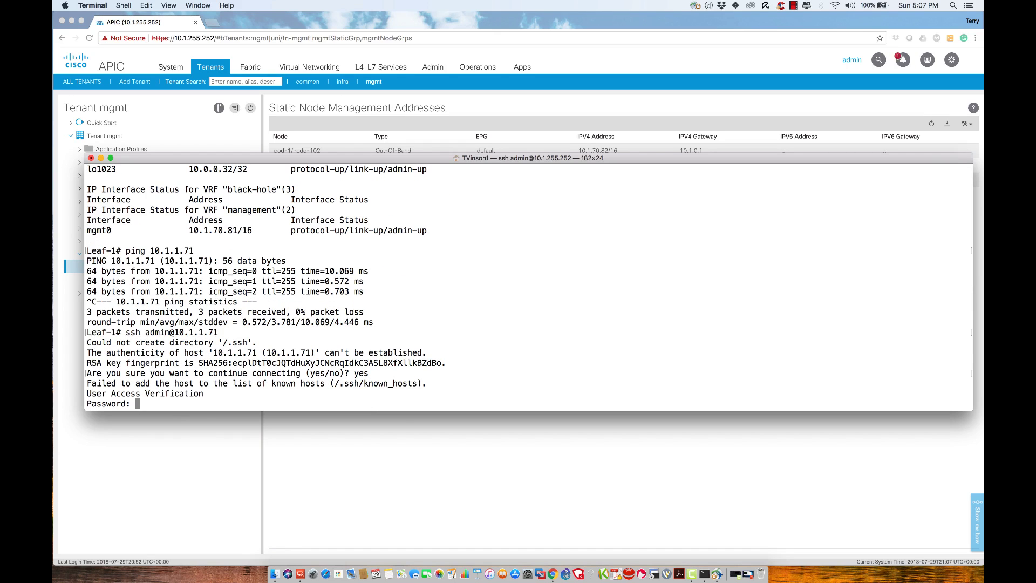
{"action": "key", "text": "Return"}
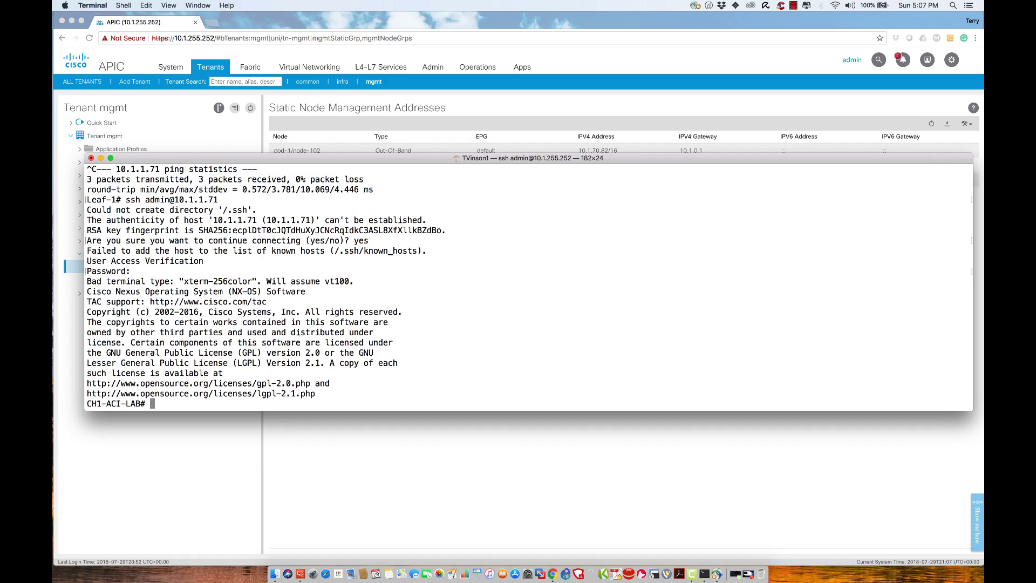
Step: Exit both the CH1-ACI-LAB and Leaf-1 sessions to return to apic1#
{"action": "type", "text": "exit"}
{"action": "key", "text": "Return"}
{"action": "type", "text": "exit"}
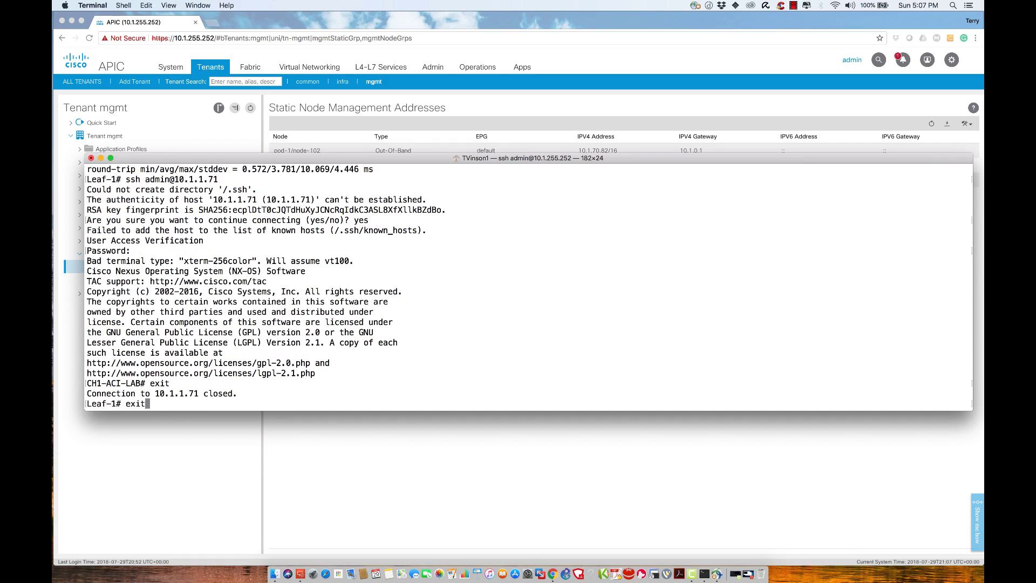
{"action": "key", "text": "Return"}
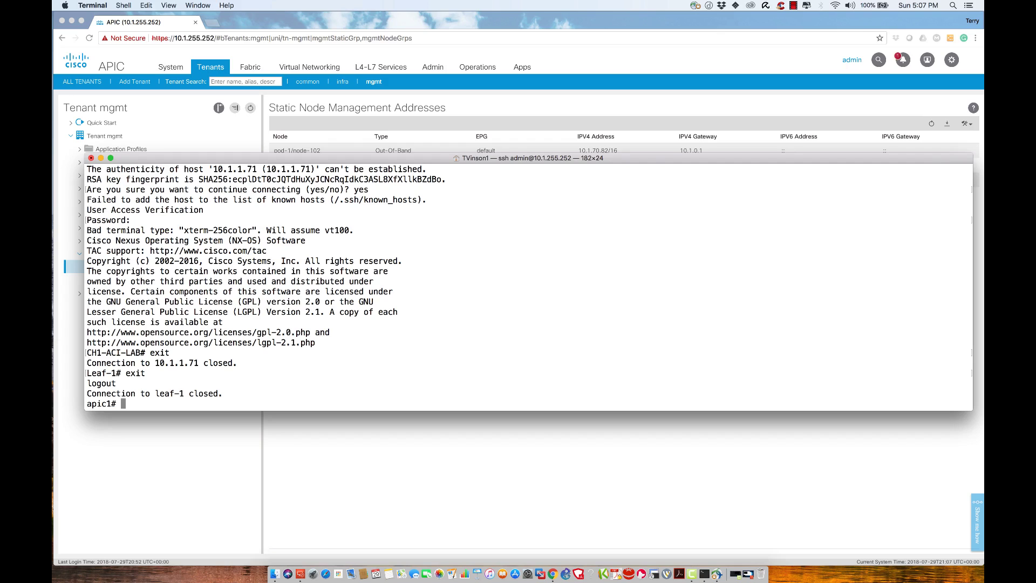